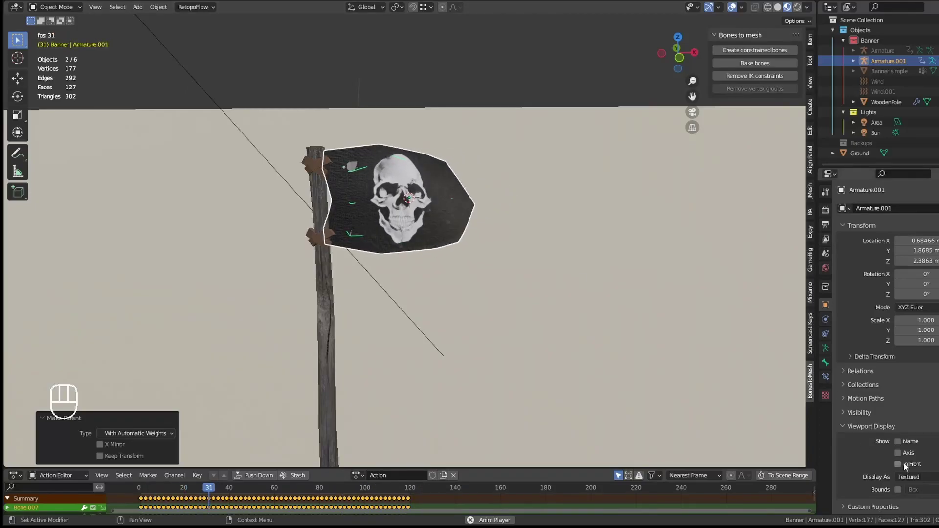
Show the armature's bones In Front and view the BonesToMesh v0.0.1 release page.
{"action": "left_click", "coordinate": [898, 464]}
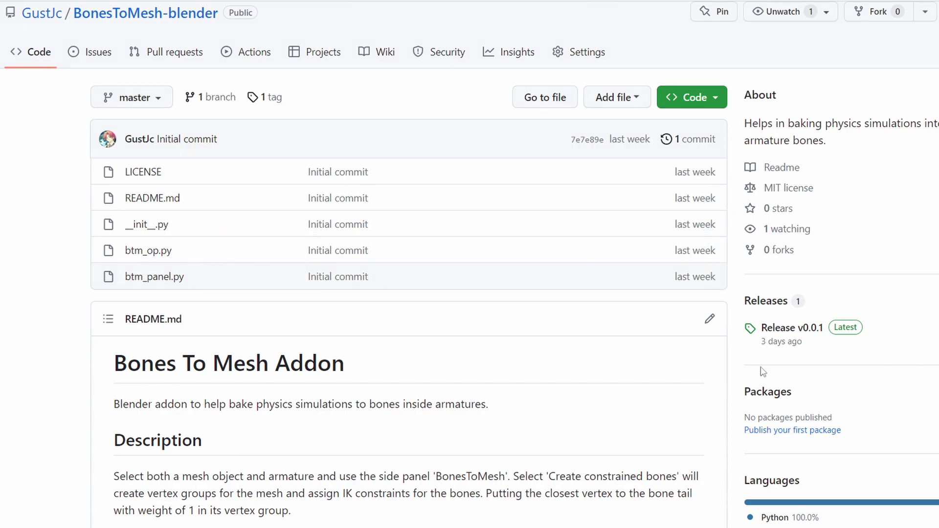
{"action": "left_click", "coordinate": [793, 329]}
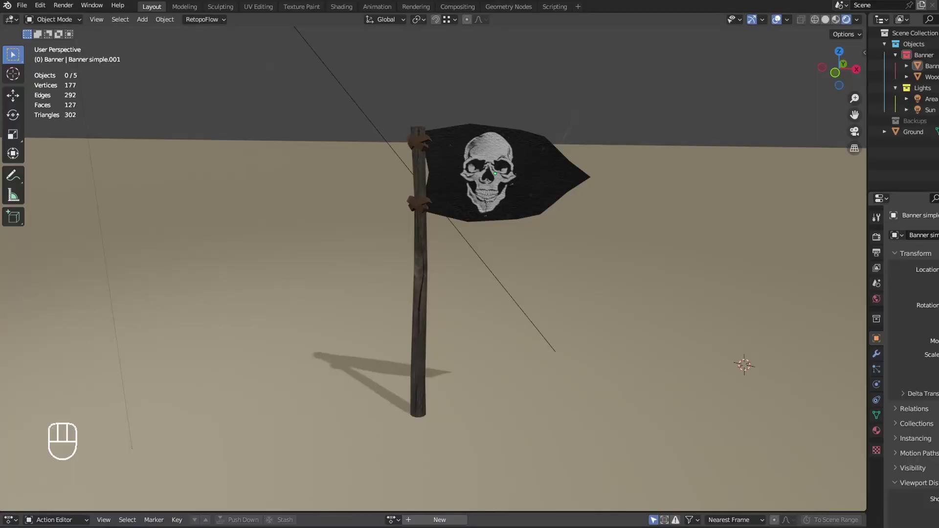
Install BonesToMesh_v0.0.1.zip as an add-on and enable Object: BonesToMesh.
{"action": "left_click", "coordinate": [40, 5]}
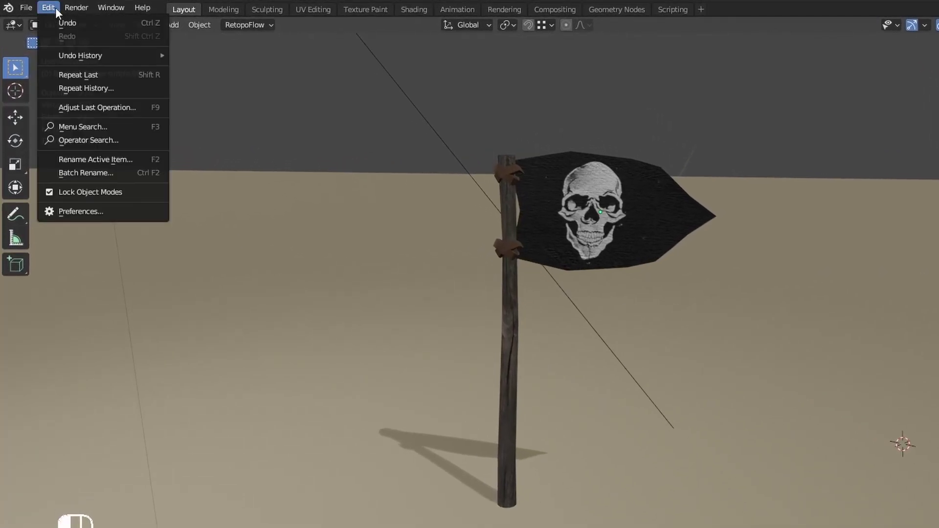
{"action": "left_click", "coordinate": [92, 210]}
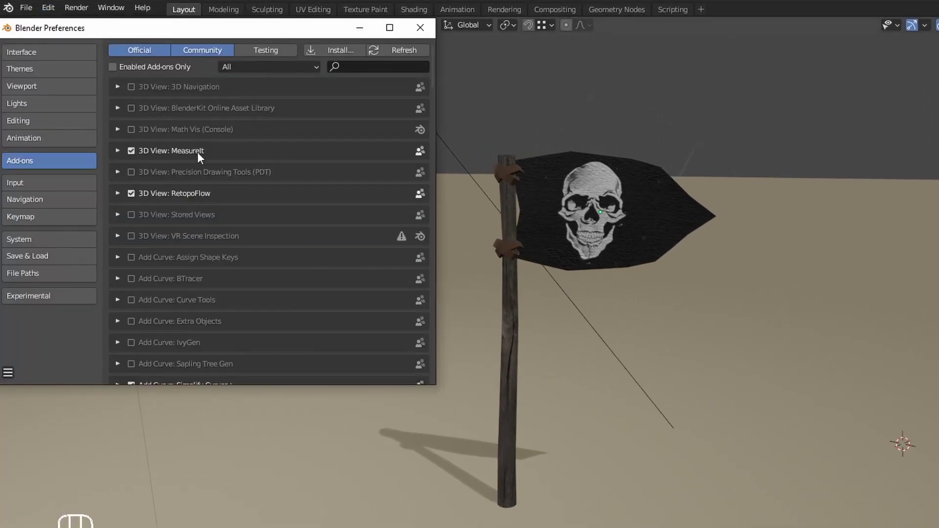
{"action": "left_click", "coordinate": [336, 51]}
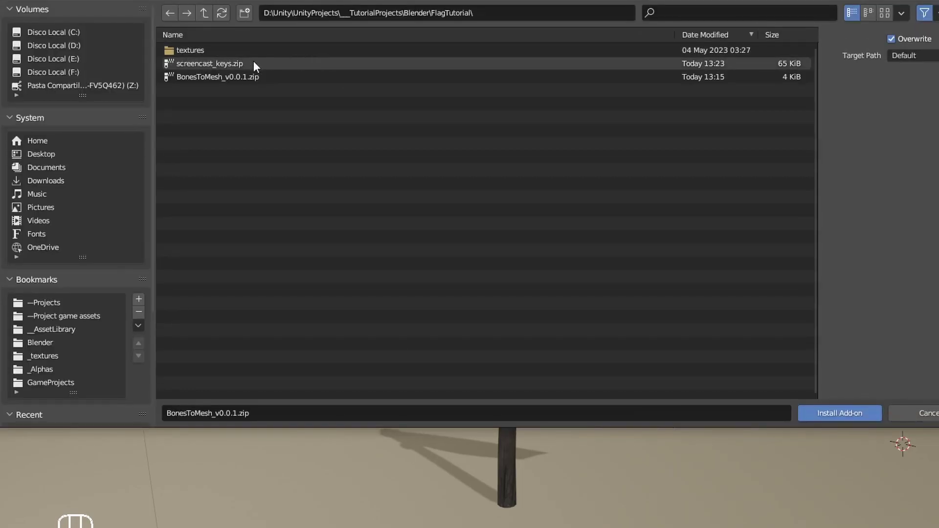
{"action": "double_click", "coordinate": [215, 74]}
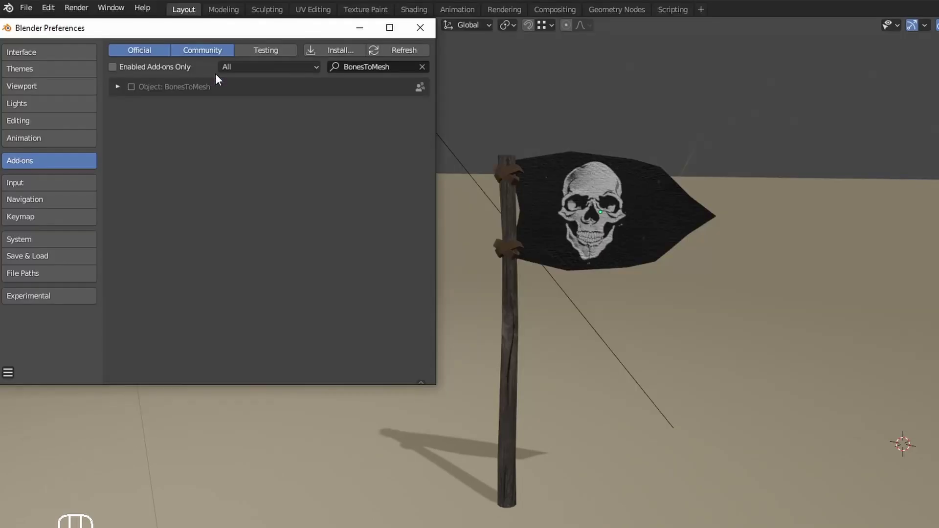
{"action": "left_click", "coordinate": [131, 87]}
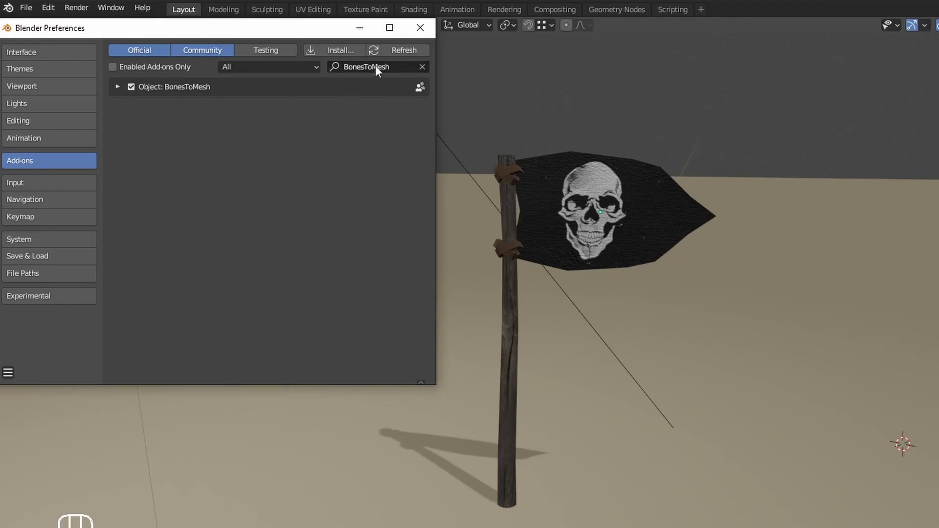
{"action": "left_click", "coordinate": [419, 27]}
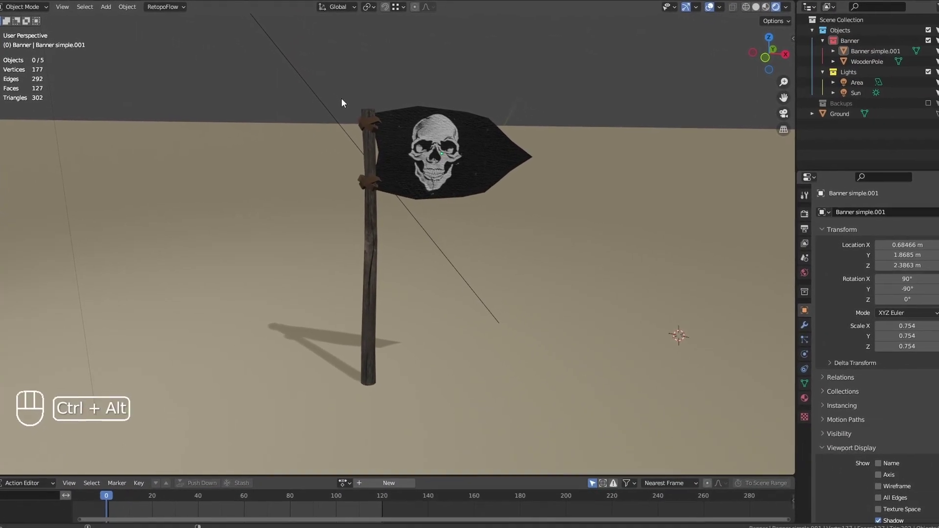
Select the banner and briefly inspect its mesh in Edit Mode.
{"action": "left_click", "coordinate": [474, 154]}
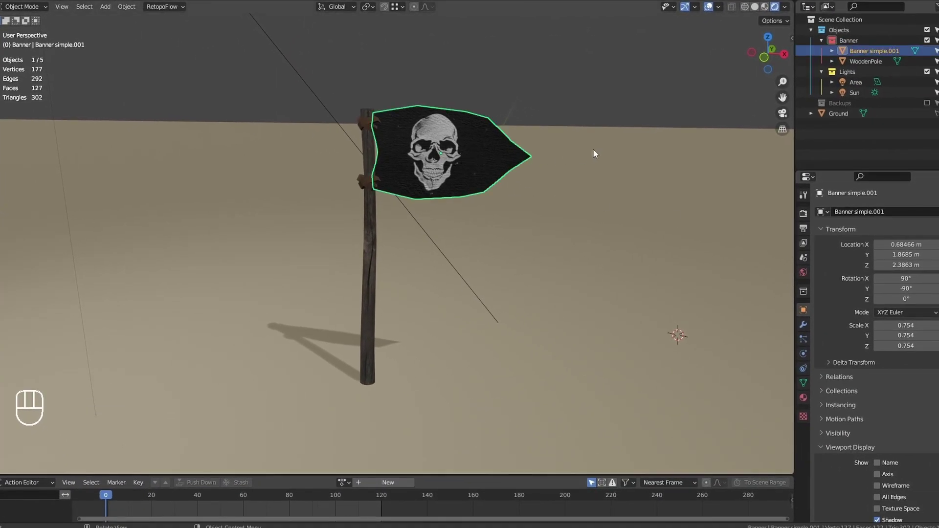
{"action": "middle_click_drag", "start_coordinate": [592, 148], "coordinate": [541, 151]}
{"action": "key", "text": "Tab"}
{"action": "key", "text": "Tab"}
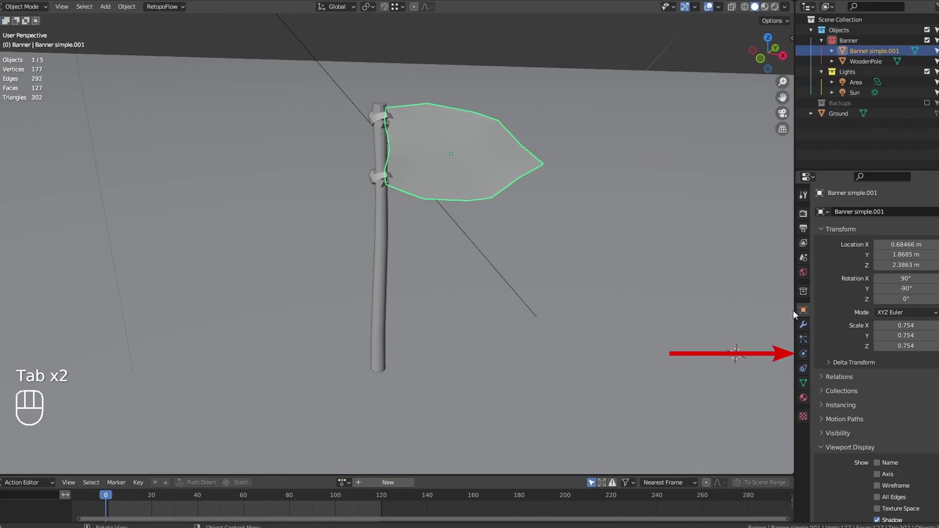
Add a Cloth simulation to the banner, test it by playing, and rewind to frame 0.
{"action": "left_click", "coordinate": [802, 354]}
{"action": "left_click", "coordinate": [845, 234]}
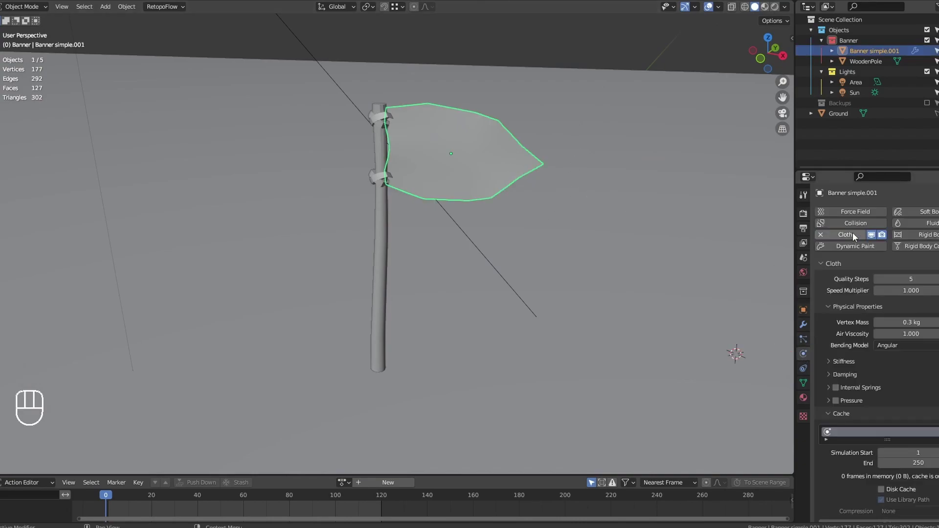
{"action": "key", "text": "space"}
{"action": "key", "text": "space"}
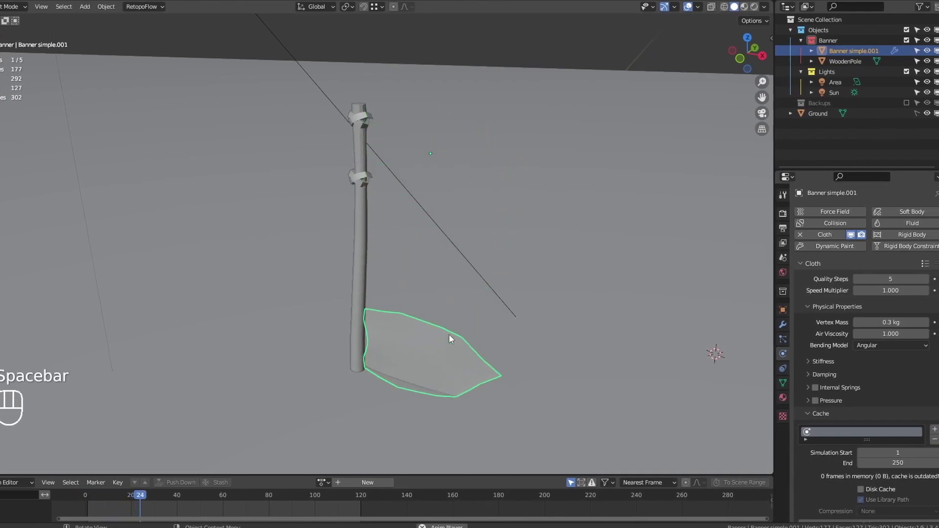
{"action": "key", "text": "shift+Left"}
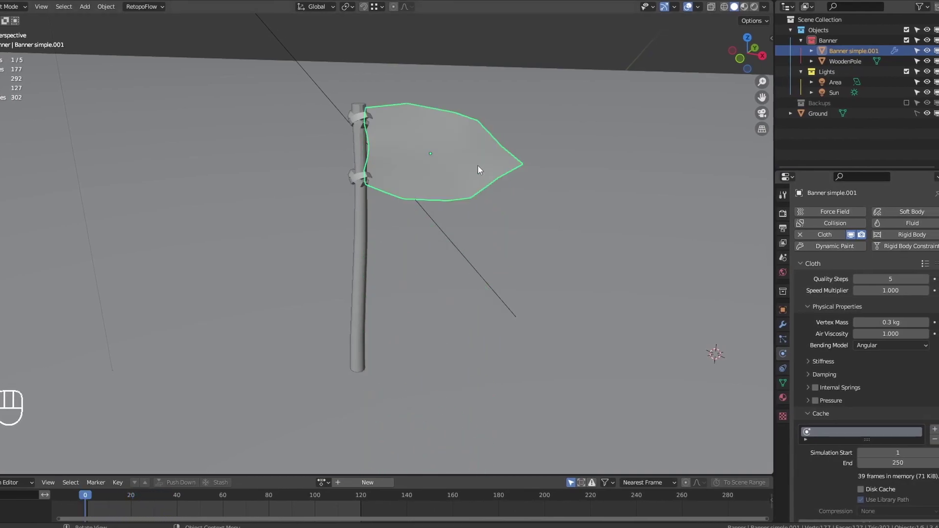
Add a vertex group named PINS and assign the banner's pole-edge vertices to it.
{"action": "key", "text": "Tab"}
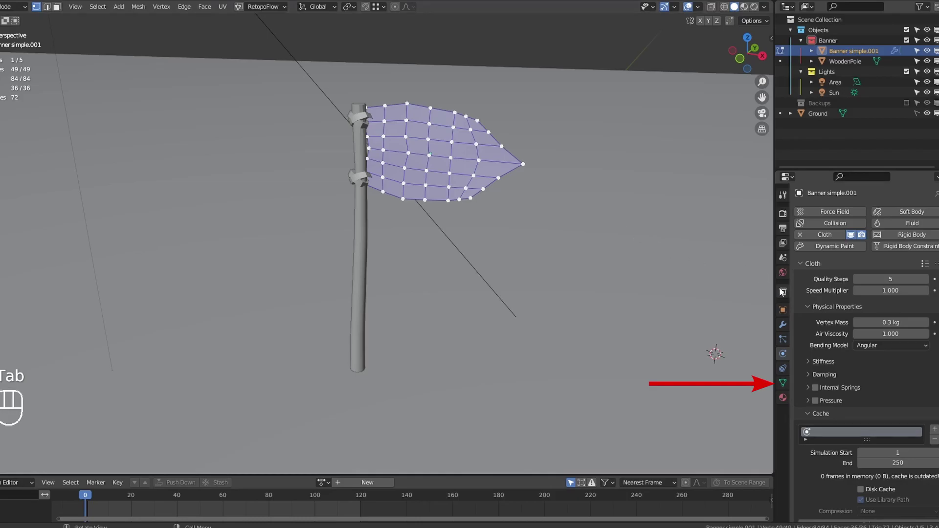
{"action": "left_click", "coordinate": [781, 383]}
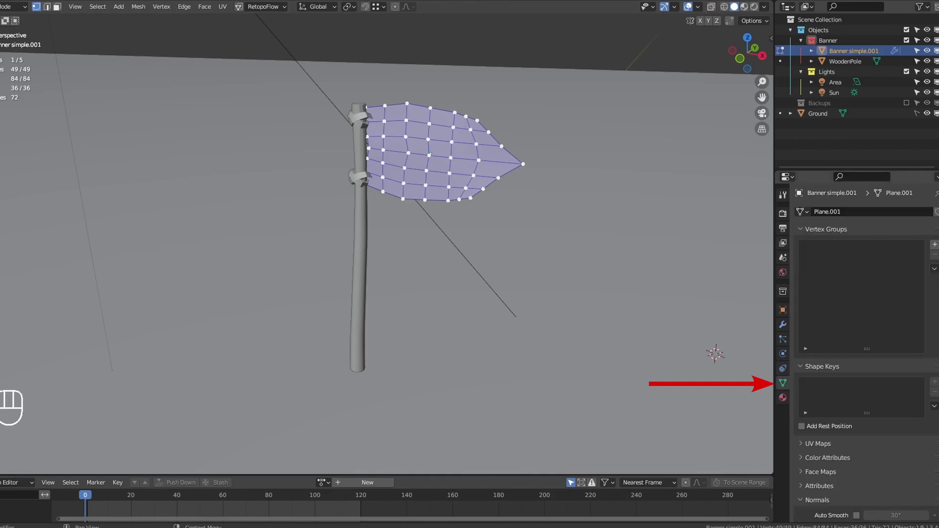
{"action": "left_click", "coordinate": [934, 244]}
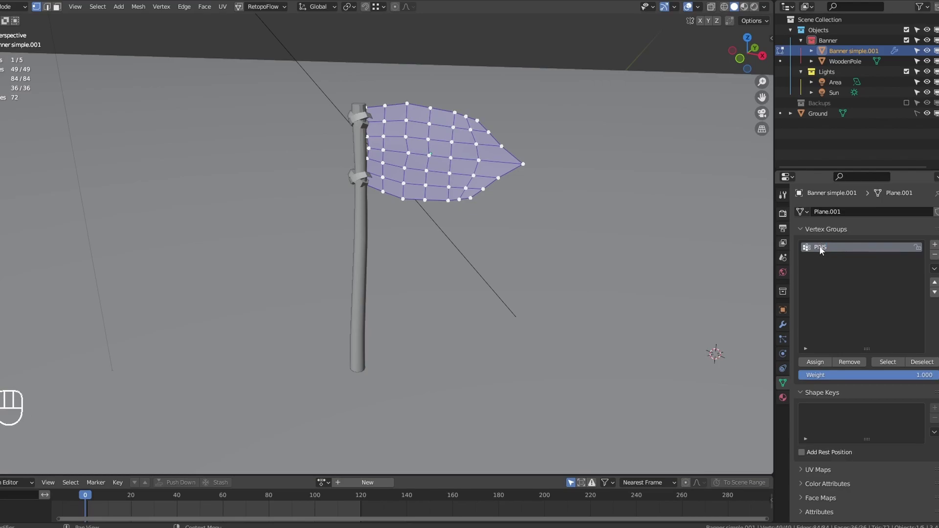
{"action": "key", "text": "alt+a"}
{"action": "left_click_drag", "start_coordinate": [314, 80], "coordinate": [346, 214]}
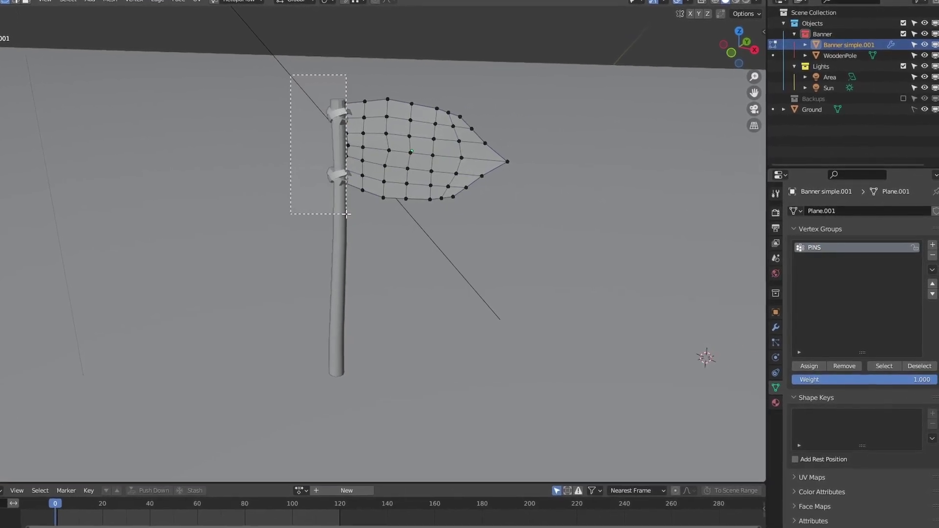
{"action": "left_click", "coordinate": [801, 368]}
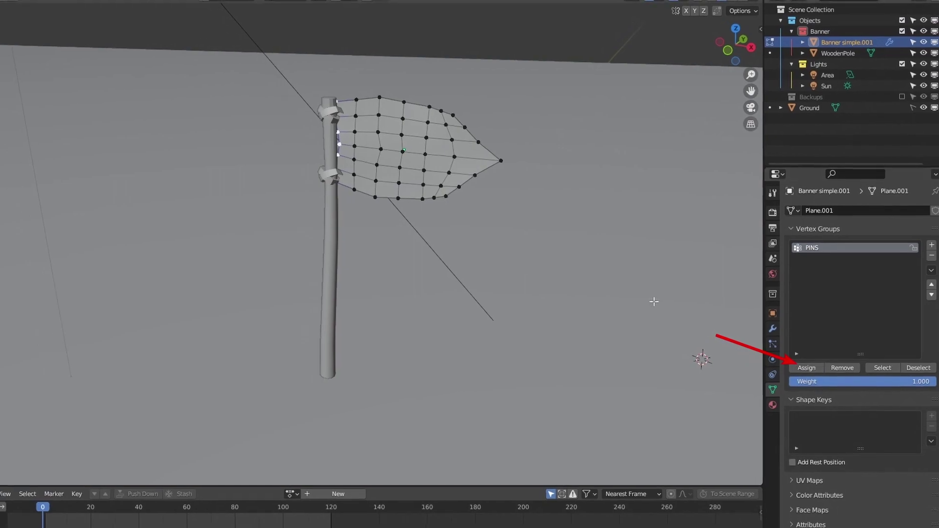
{"action": "key", "text": "Tab"}
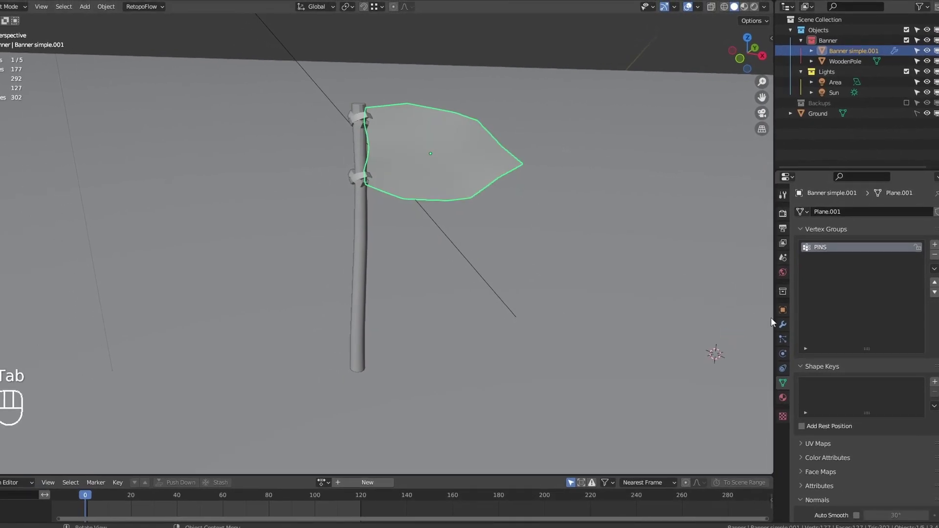
Set the cloth's Pin Group to PINS and play back to test the pinned banner.
{"action": "left_click", "coordinate": [782, 353]}
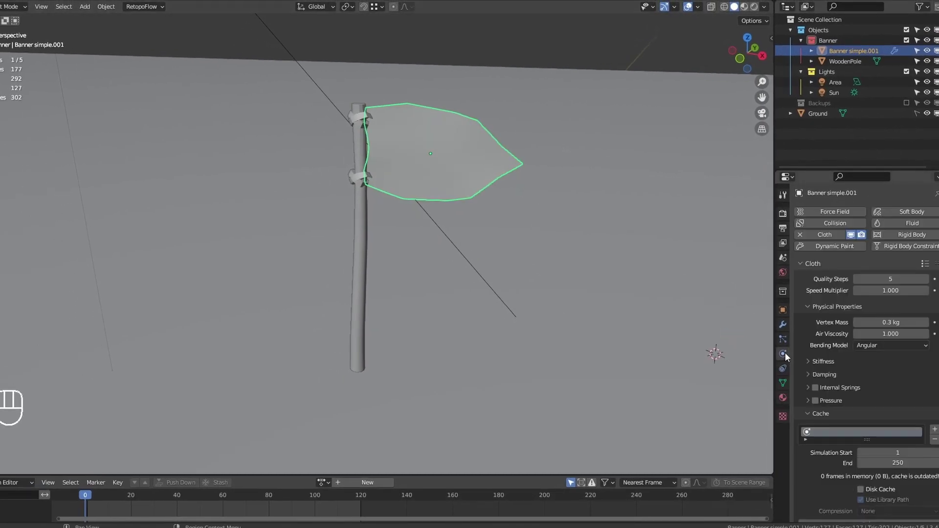
{"action": "scroll", "coordinate": [838, 344], "scroll_direction": "down", "scroll_amount": 10}
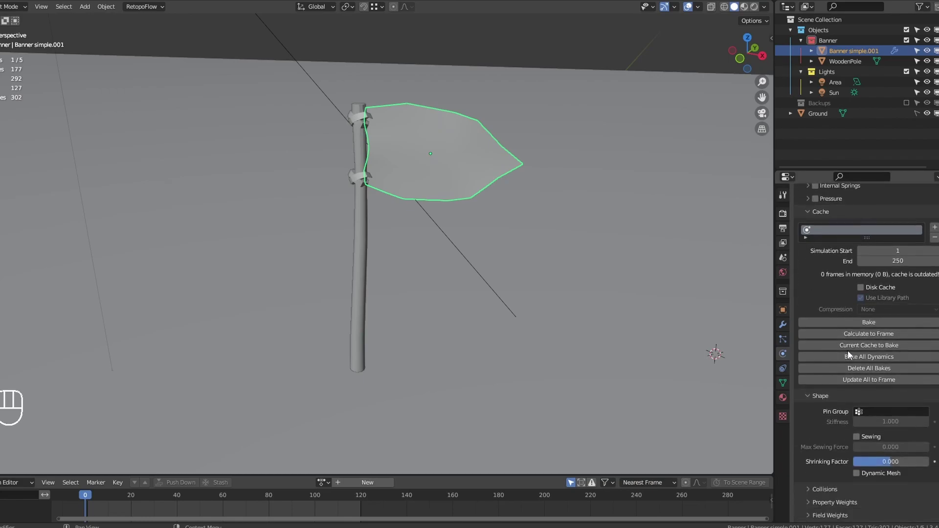
{"action": "left_click", "coordinate": [879, 412]}
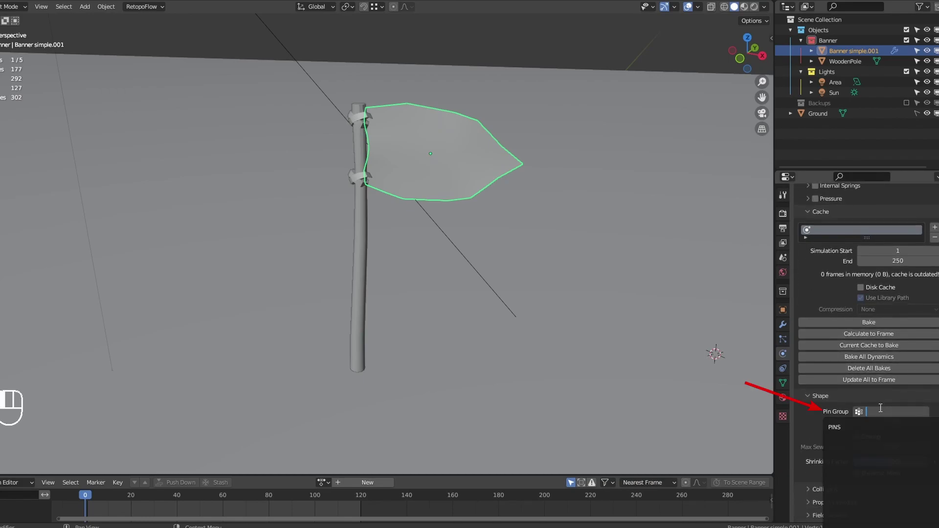
{"action": "left_click", "coordinate": [837, 426]}
{"action": "scroll", "coordinate": [612, 308], "scroll_direction": "up", "scroll_amount": 1}
{"action": "key", "text": "space"}
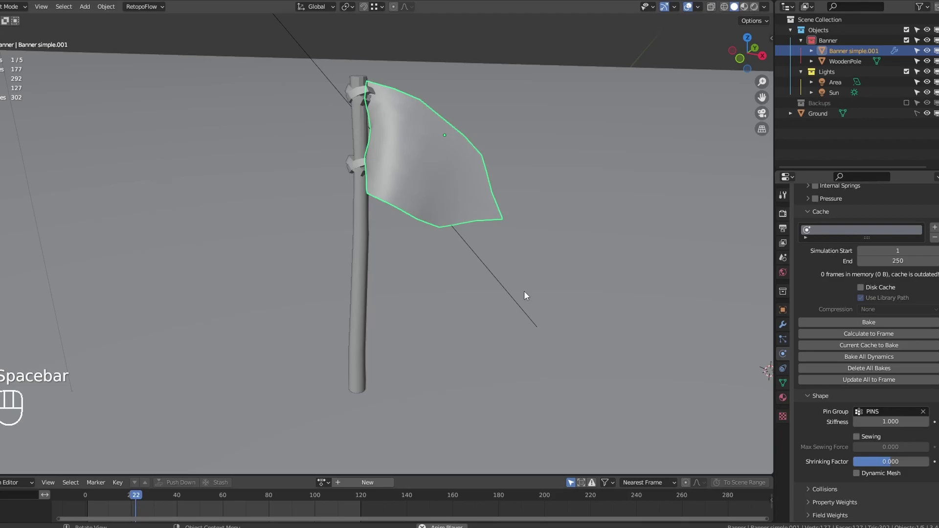
{"action": "key", "text": "Escape"}
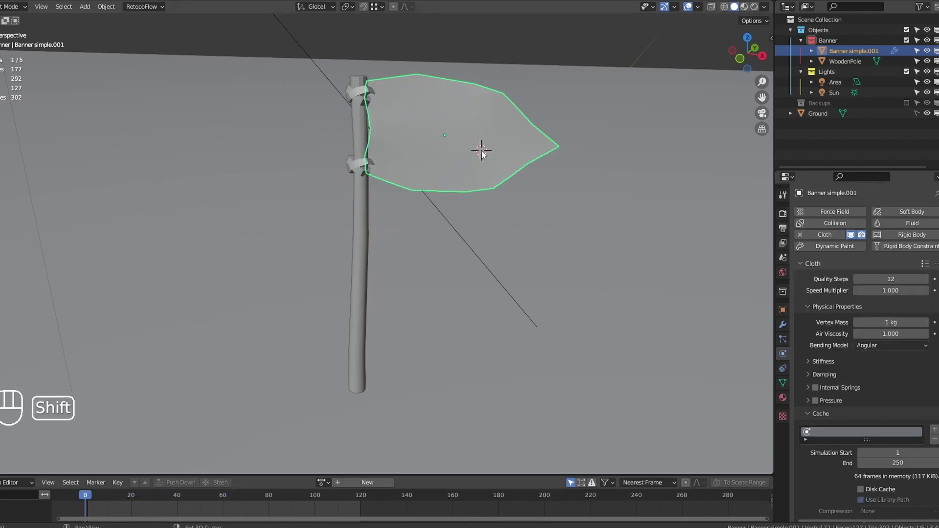
{"action": "key", "text": "shift+a"}
Add a wind force field left of the flag, rotated 90° on Y to face it.
{"action": "mouse_move", "coordinate": [467, 337]}
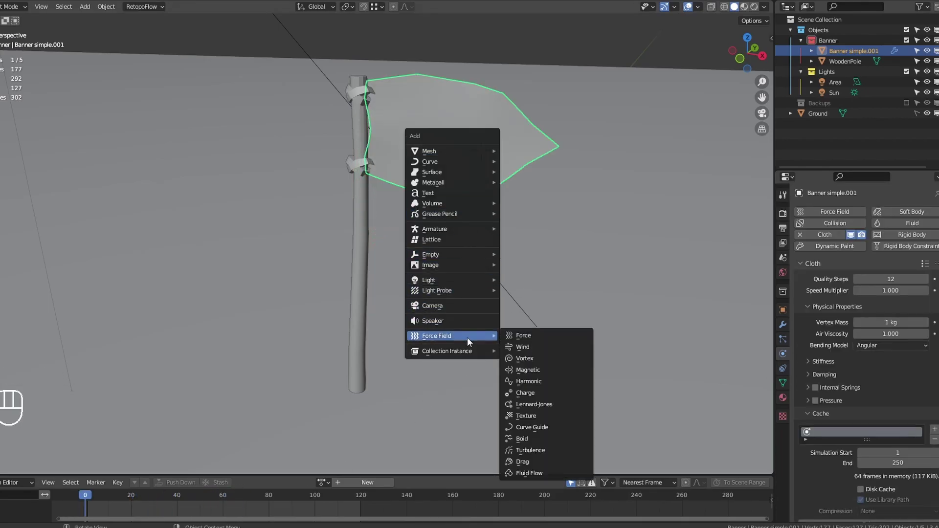
{"action": "left_click", "coordinate": [528, 346]}
{"action": "key", "text": "g"}
{"action": "key", "text": "x"}
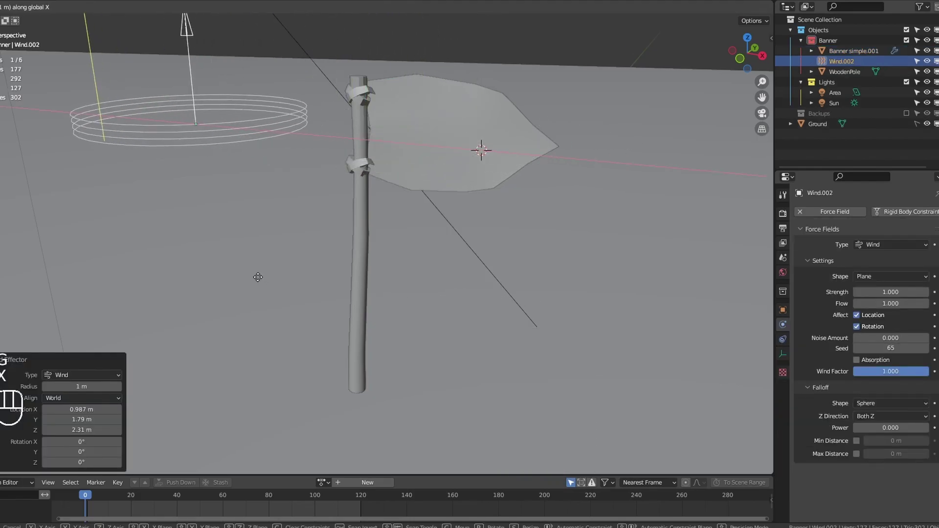
{"action": "left_click", "coordinate": [257, 277]}
{"action": "key", "text": "r"}
{"action": "key", "text": "y"}
{"action": "key", "text": "KP_9"}
{"action": "key", "text": "KP_0"}
{"action": "key", "text": "KP_Enter"}
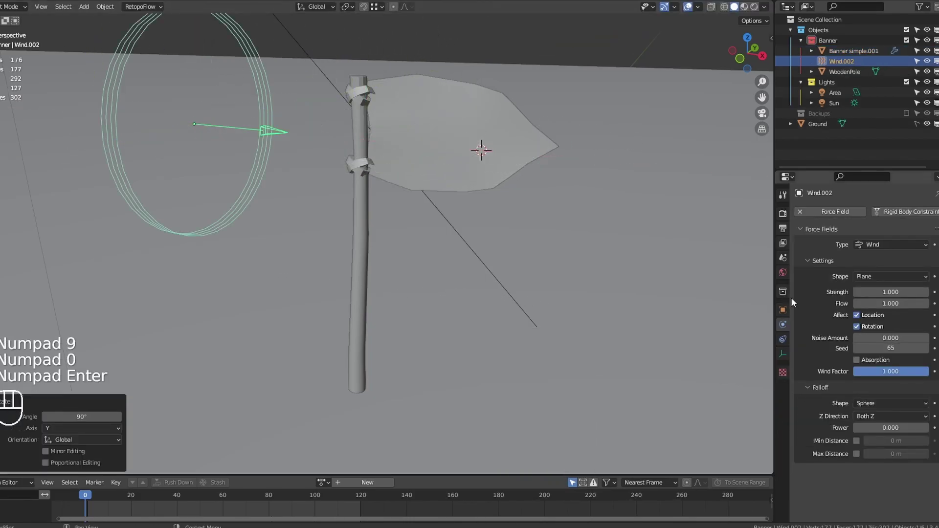
Set the wind's Strength to 200, deselect everything, and play the simulation.
{"action": "left_click", "coordinate": [877, 292]}
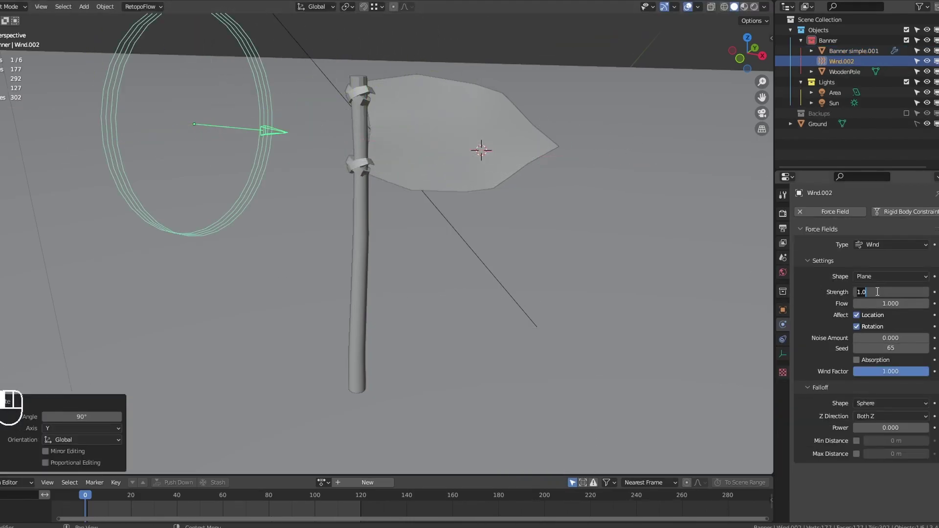
{"action": "key", "text": "Return"}
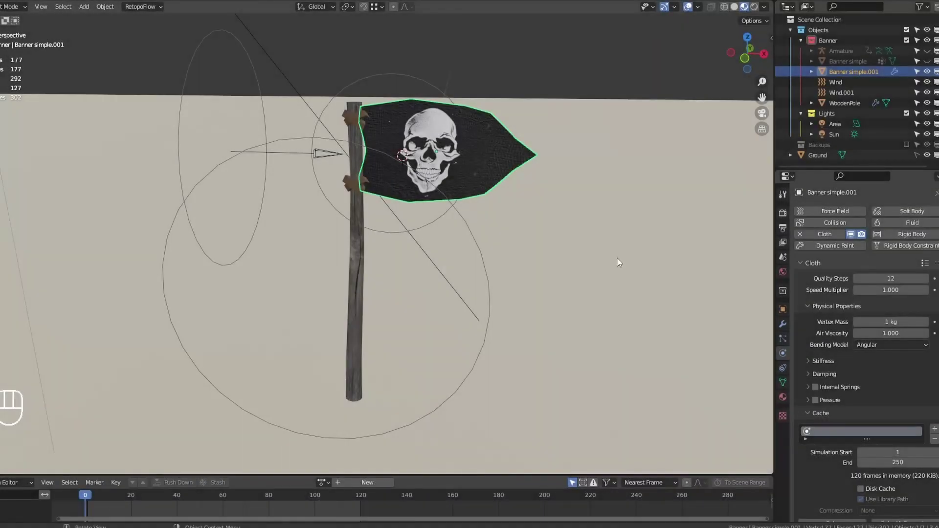
{"action": "key", "text": "alt+a"}
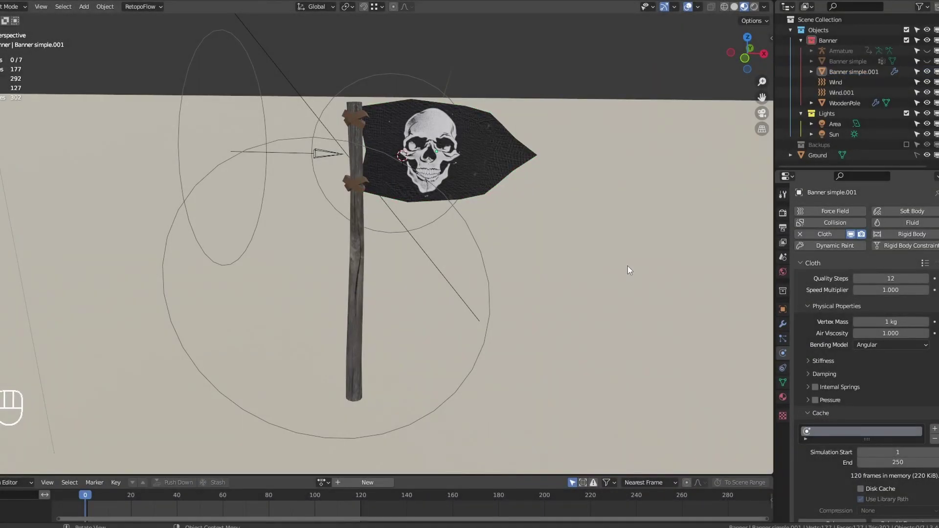
{"action": "key", "text": "space"}
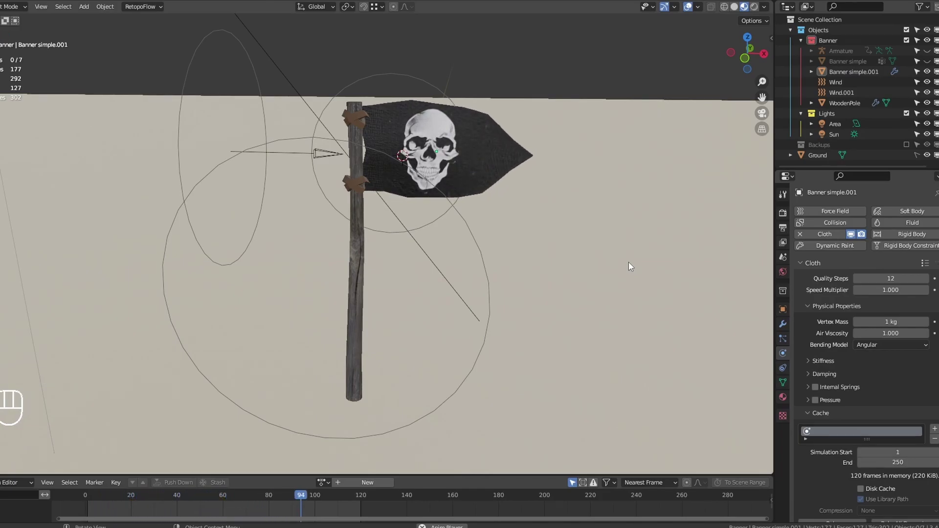
Stop playback, snap the 3D cursor to the flag, and add a single-bone armature there.
{"action": "key", "text": "space"}
{"action": "left_click", "coordinate": [487, 153]}
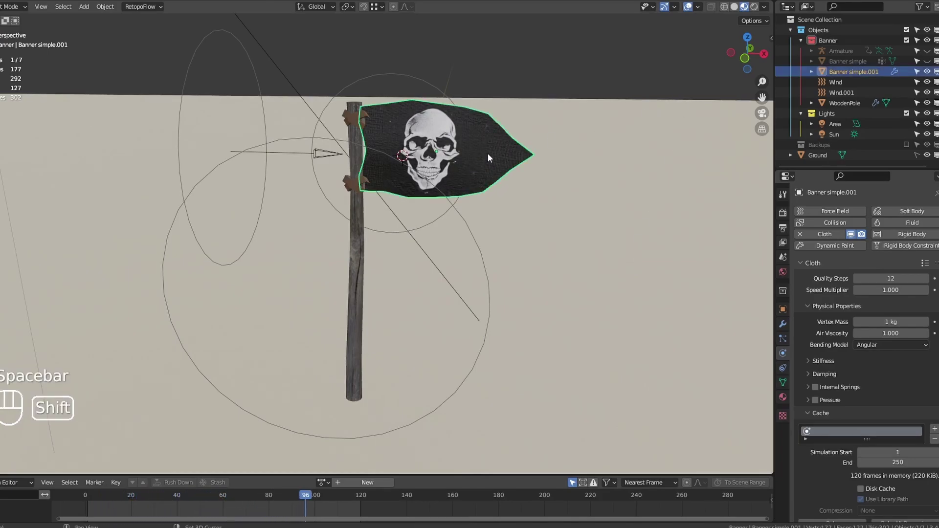
{"action": "key", "text": "shift+s"}
{"action": "left_click", "coordinate": [484, 207]}
{"action": "key", "text": "shift+a"}
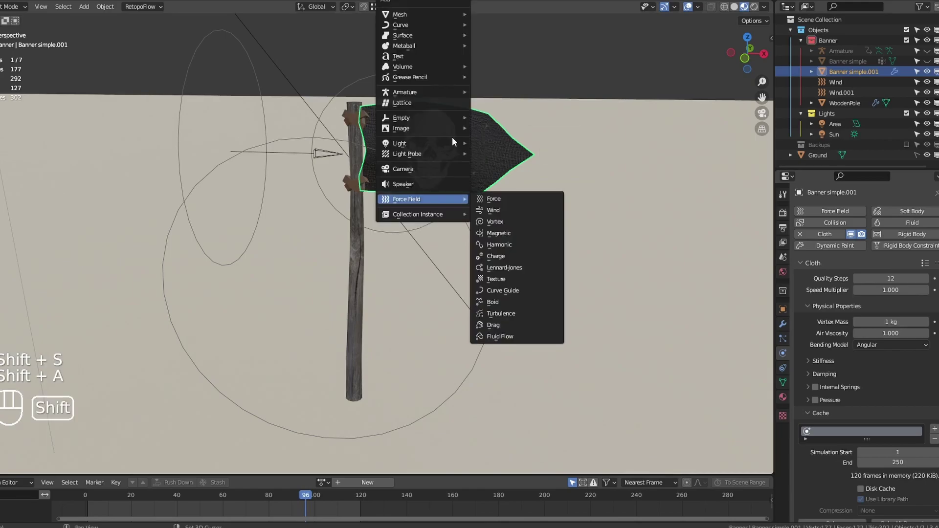
{"action": "mouse_move", "coordinate": [418, 92]}
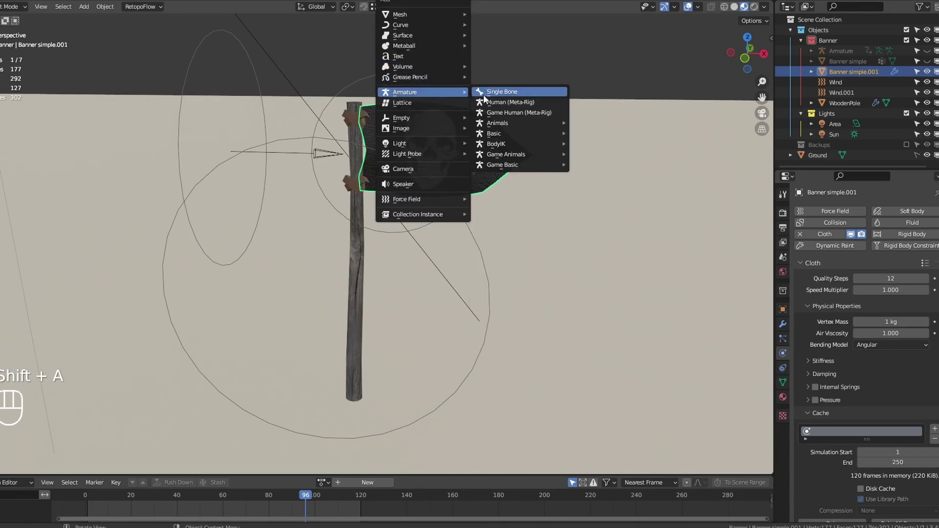
{"action": "left_click", "coordinate": [488, 93]}
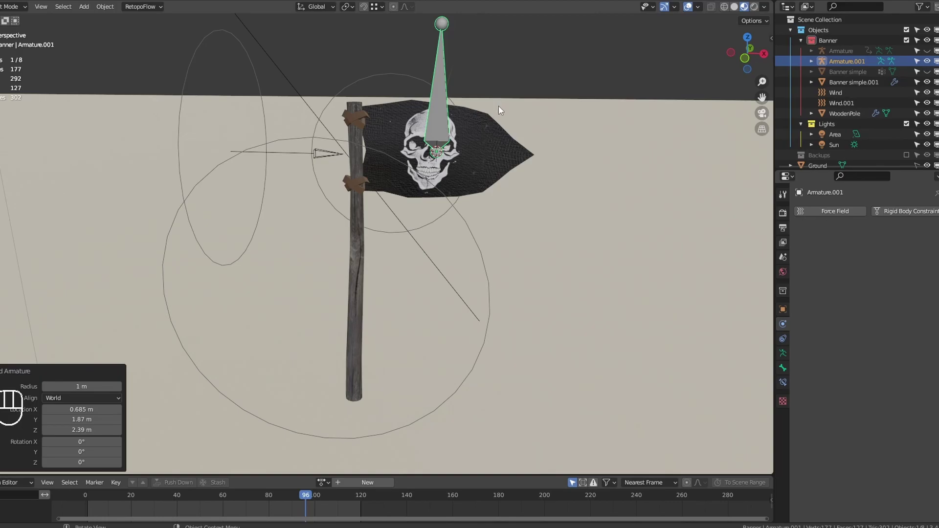
In front view, lay the bone horizontally along X across the flag and subdivide it.
{"action": "key", "text": "KP_1"}
{"action": "key", "text": "Tab"}
{"action": "key", "text": "g"}
{"action": "key", "text": "Return"}
{"action": "key", "text": "g"}
{"action": "key", "text": "x"}
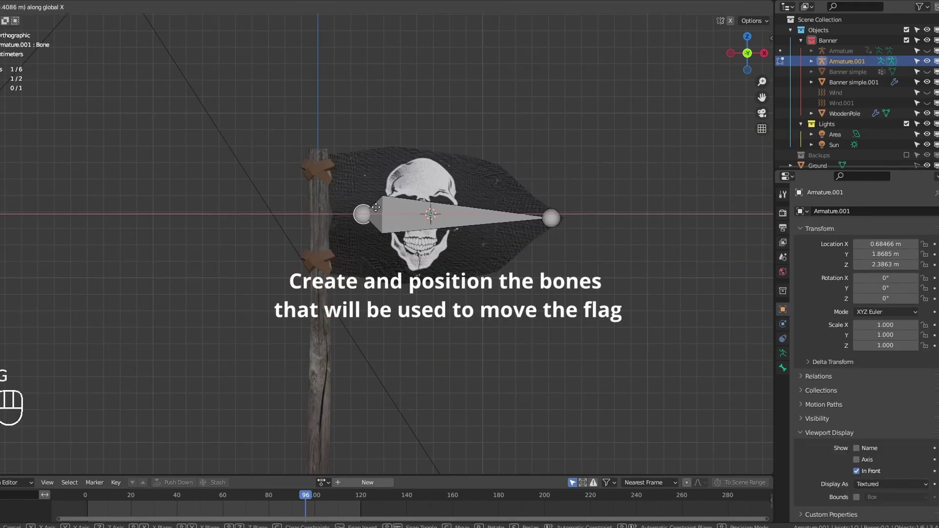
{"action": "left_click", "coordinate": [375, 206]}
{"action": "right_click", "coordinate": [376, 207]}
{"action": "left_click", "coordinate": [391, 216]}
Duplicate the bone chain up to the flag's top edge and bend its end bones along it.
{"action": "key", "text": "shift+r"}
{"action": "key", "text": "shift+d"}
{"action": "key", "text": "z"}
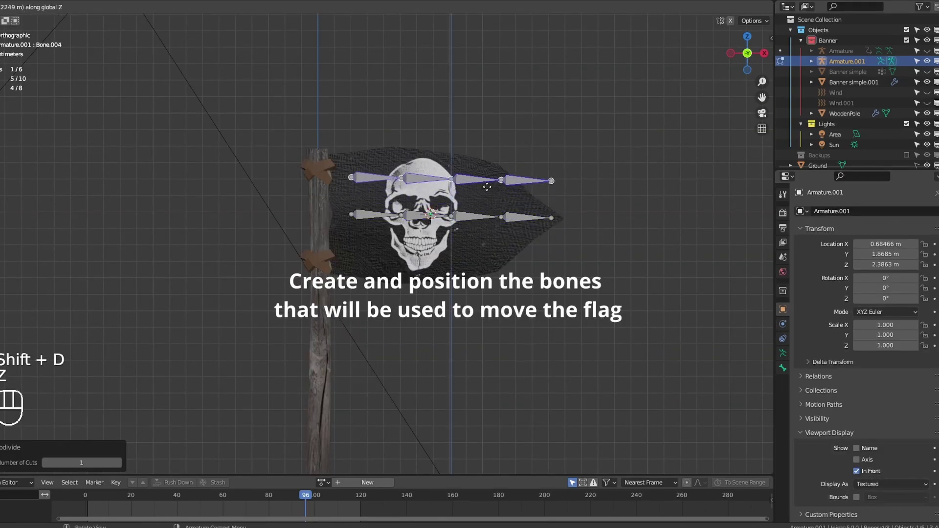
{"action": "left_click", "coordinate": [487, 187]}
{"action": "left_click_drag", "start_coordinate": [492, 193], "coordinate": [629, 126]}
{"action": "key", "text": "g"}
{"action": "key", "text": "g"}
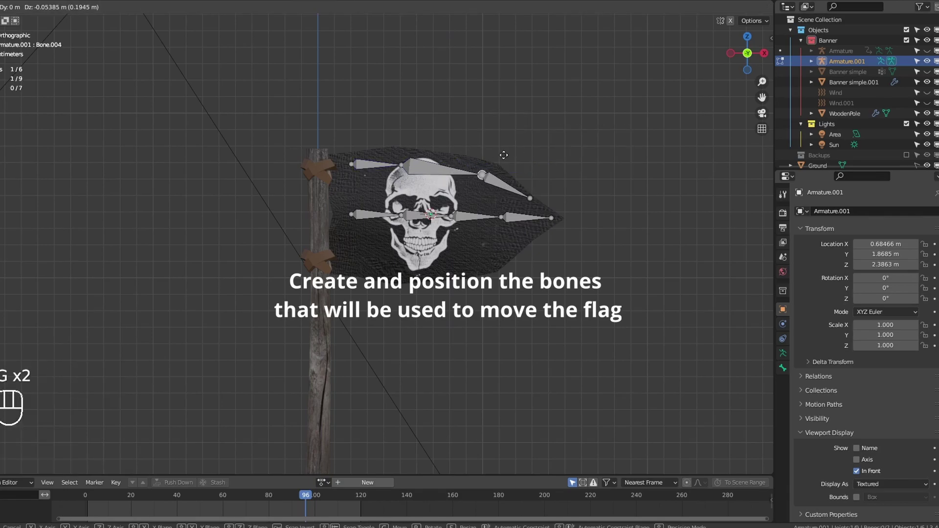
{"action": "key", "text": "g"}
{"action": "left_click", "coordinate": [503, 154]}
{"action": "key", "text": "g"}
{"action": "key", "text": "g"}
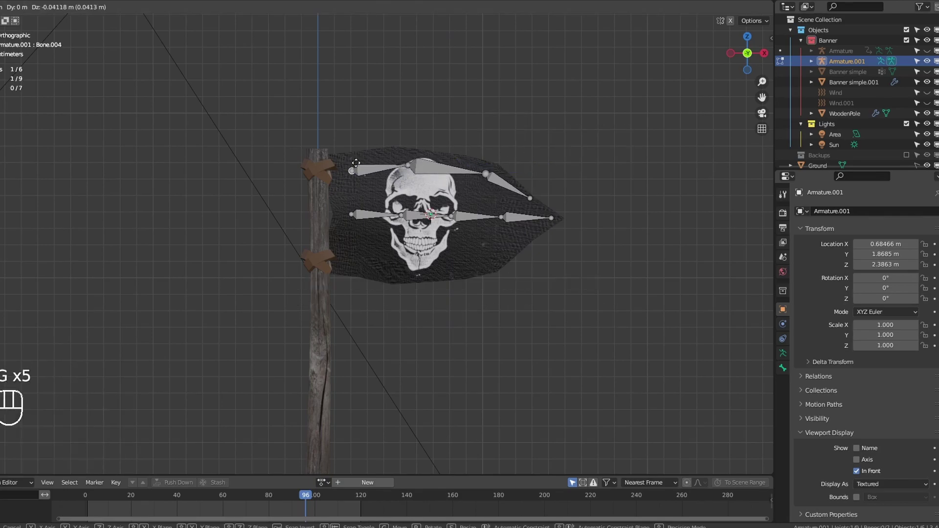
{"action": "left_click", "coordinate": [356, 162]}
Duplicate the upper chain down to the flag's bottom, flip it with scale -1, and exit Edit Mode.
{"action": "key", "text": "shift+d"}
{"action": "key", "text": "z"}
{"action": "left_click", "coordinate": [542, 195]}
{"action": "type", "text": "s"}
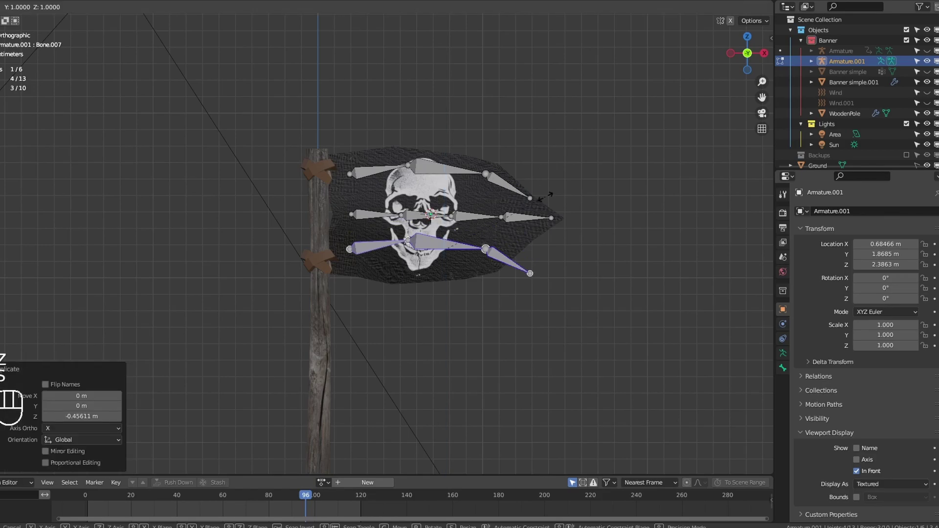
{"action": "type", "text": "-1"}
{"action": "key", "text": "Return"}
{"action": "key", "text": "Tab"}
Frame the flag and pole, then show the BonesToMesh tab in the N sidebar.
{"action": "middle_click_drag", "start_coordinate": [588, 197], "coordinate": [542, 247]}
{"action": "scroll", "coordinate": [542, 248], "scroll_direction": "up", "scroll_amount": 2}
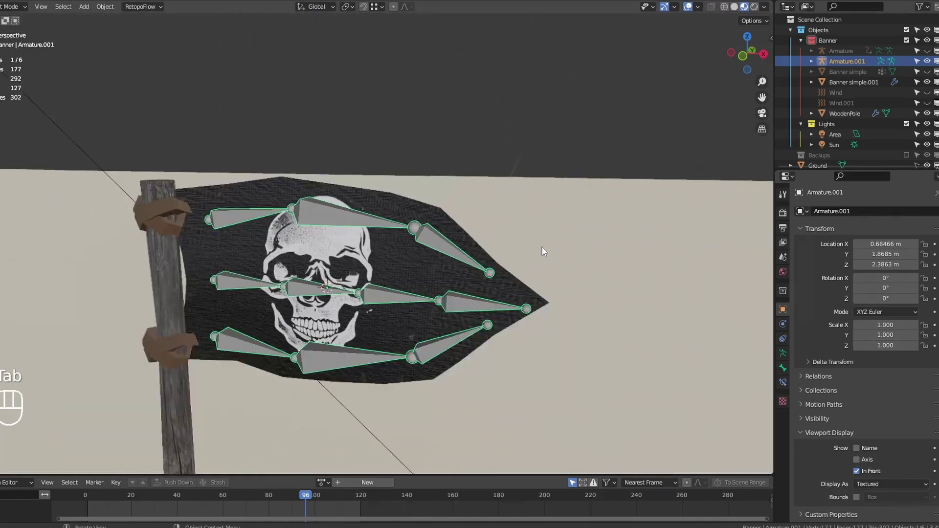
{"action": "scroll", "coordinate": [542, 248], "scroll_direction": "down", "scroll_amount": 4}
{"action": "middle_click_drag", "start_coordinate": [390, 287], "coordinate": [421, 257], "text": "shift"}
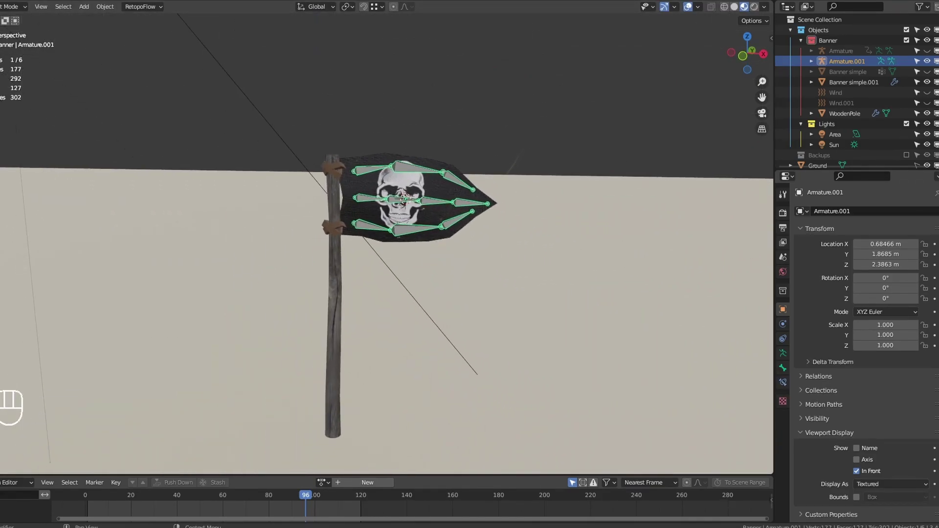
{"action": "key", "text": "n"}
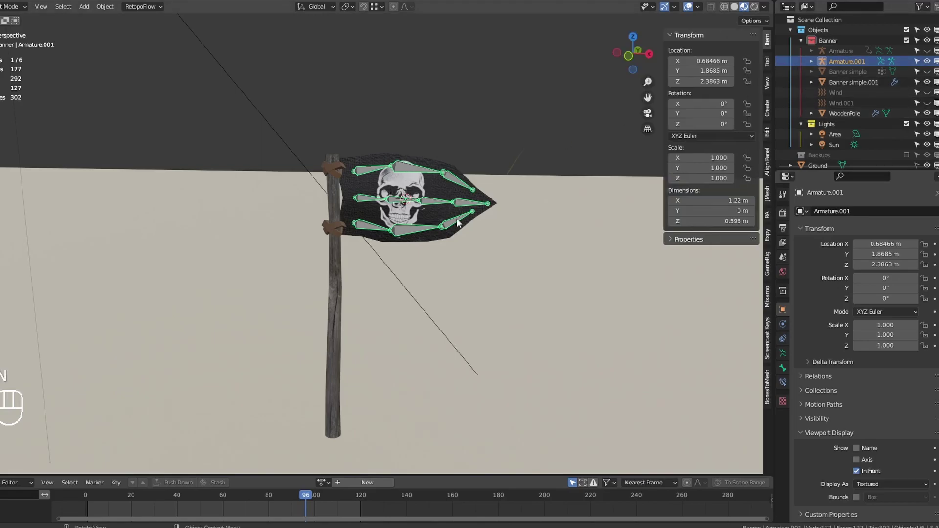
{"action": "left_click", "coordinate": [766, 390]}
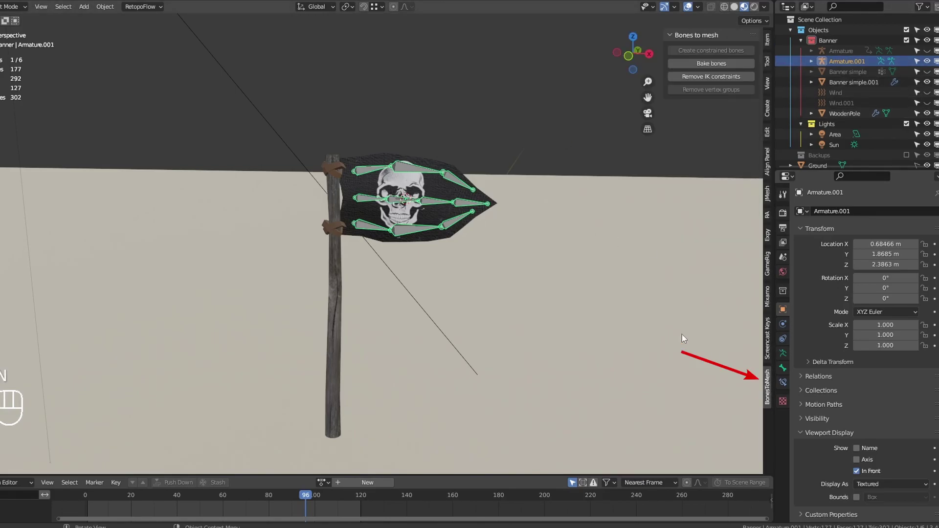
Select the flag with the armature active and run Create constrained bones.
{"action": "left_click", "coordinate": [410, 186], "text": "shift"}
{"action": "left_click", "coordinate": [409, 171], "text": "shift"}
{"action": "left_click", "coordinate": [701, 48]}
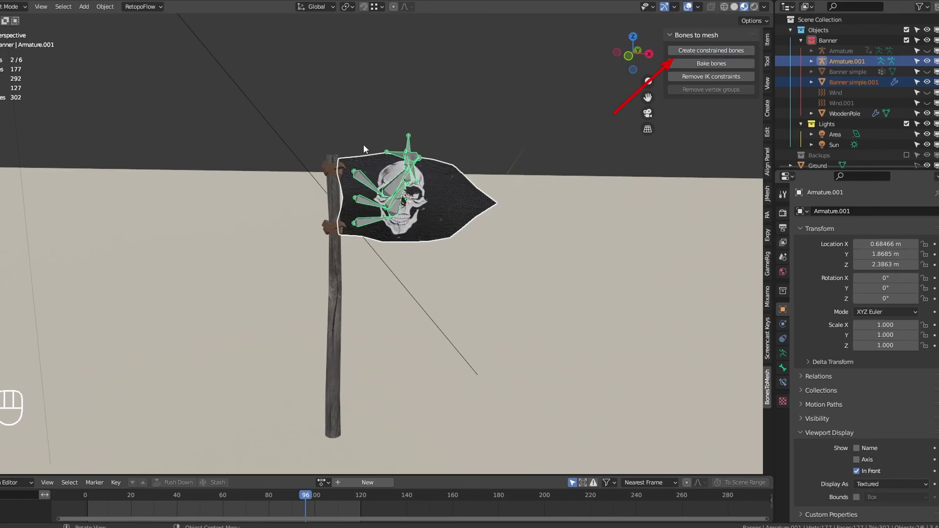
Undo the bones, apply the flag's Rotation & Scale, then reselect the armature as active.
{"action": "key", "text": "ctrl+z"}
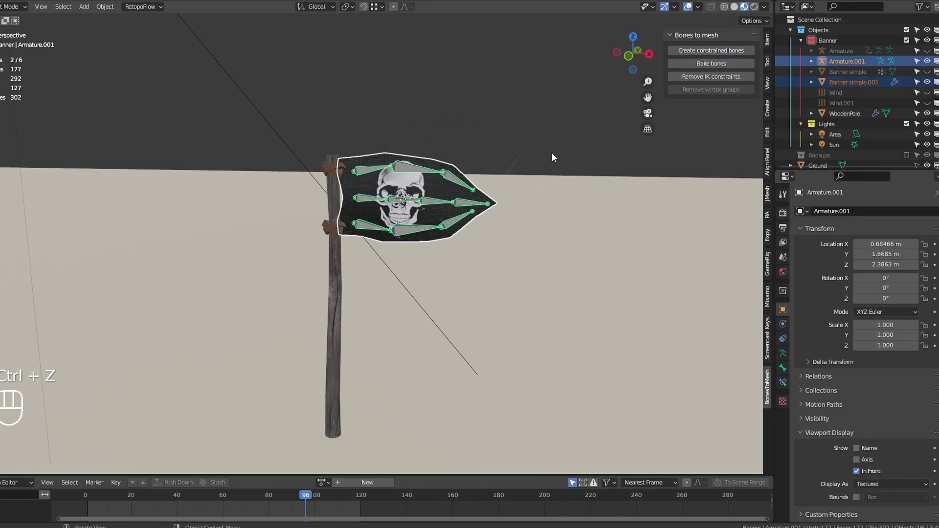
{"action": "left_click", "coordinate": [410, 185]}
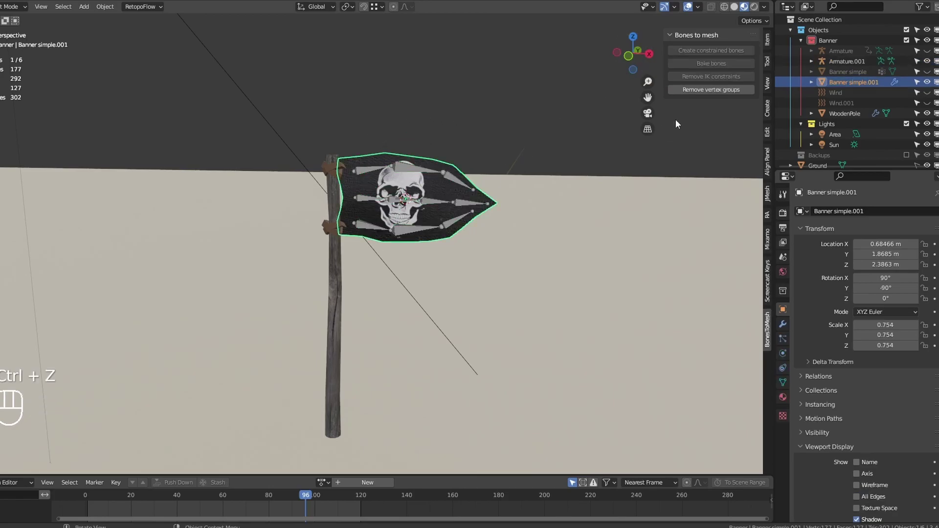
{"action": "left_click", "coordinate": [765, 42]}
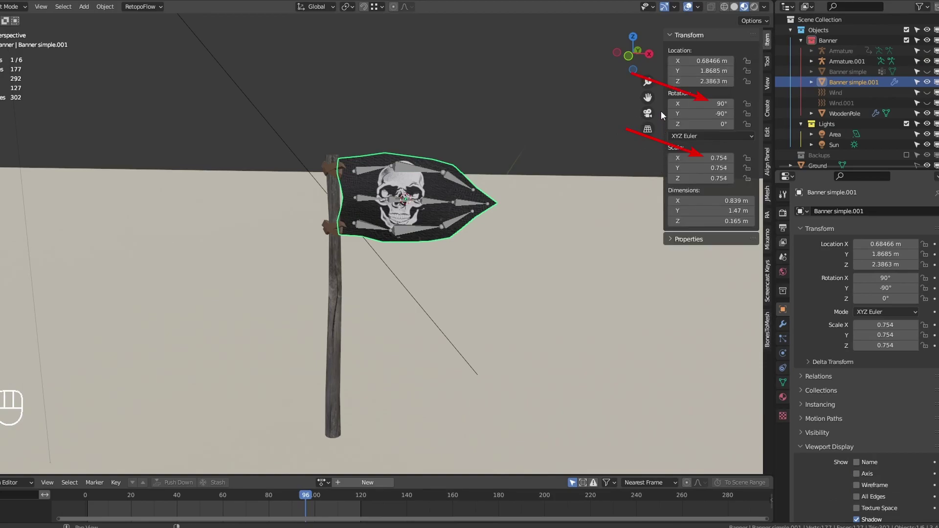
{"action": "key", "text": "ctrl+a"}
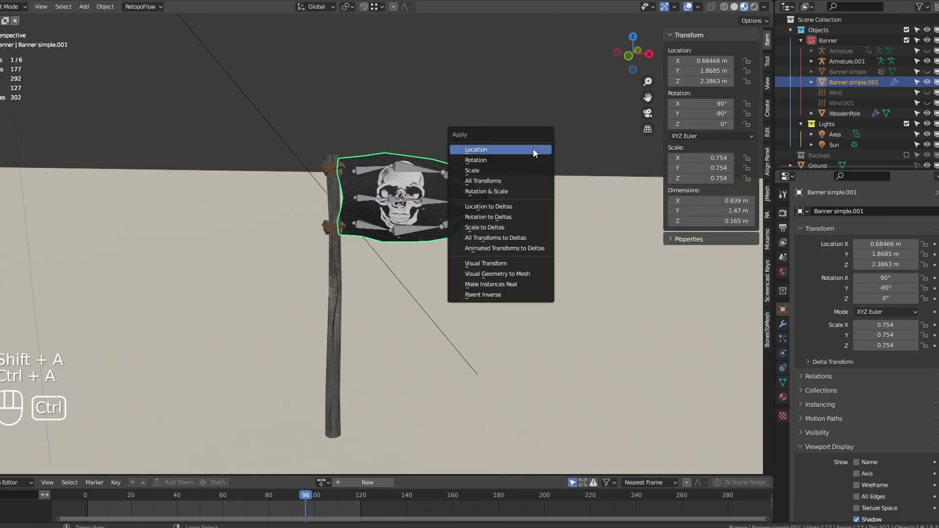
{"action": "left_click", "coordinate": [514, 192]}
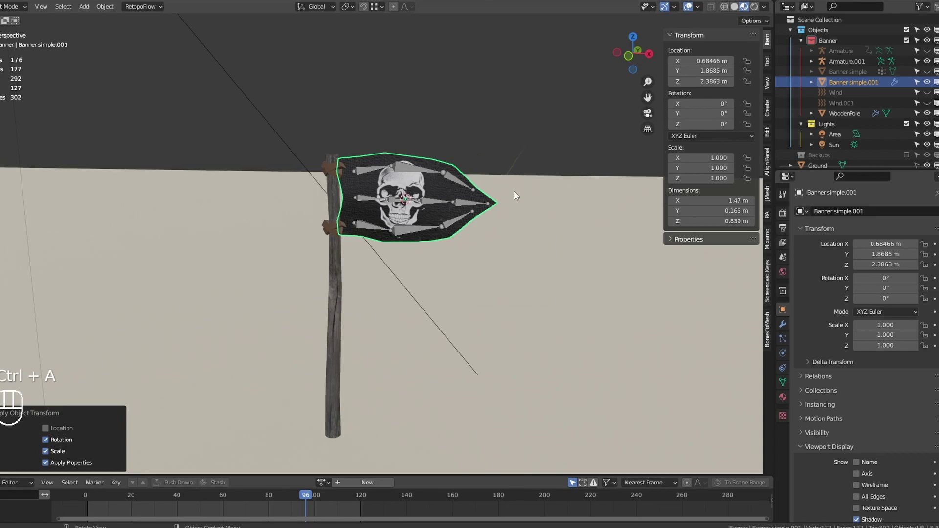
{"action": "left_click", "coordinate": [408, 175], "text": "shift"}
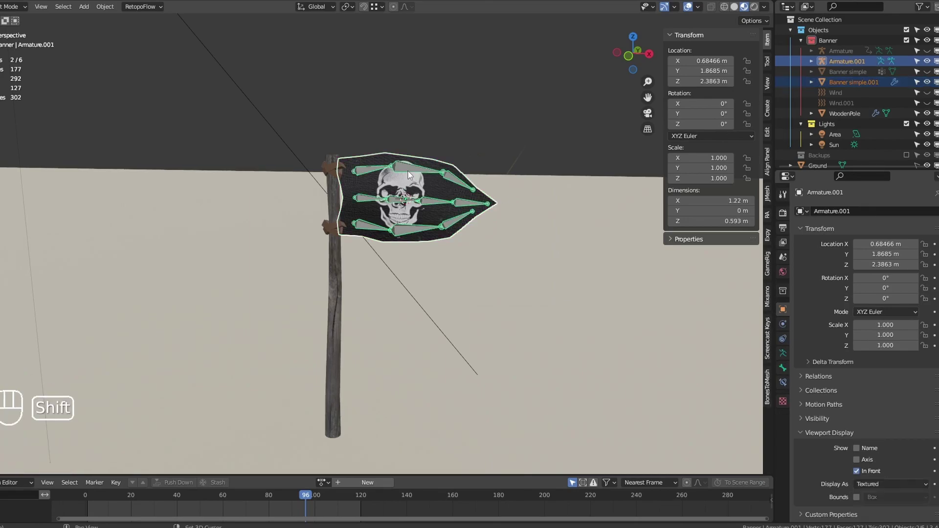
Run Create constrained bones from the BonesToMesh panel and play to test them.
{"action": "left_click", "coordinate": [766, 386]}
{"action": "left_click", "coordinate": [682, 51]}
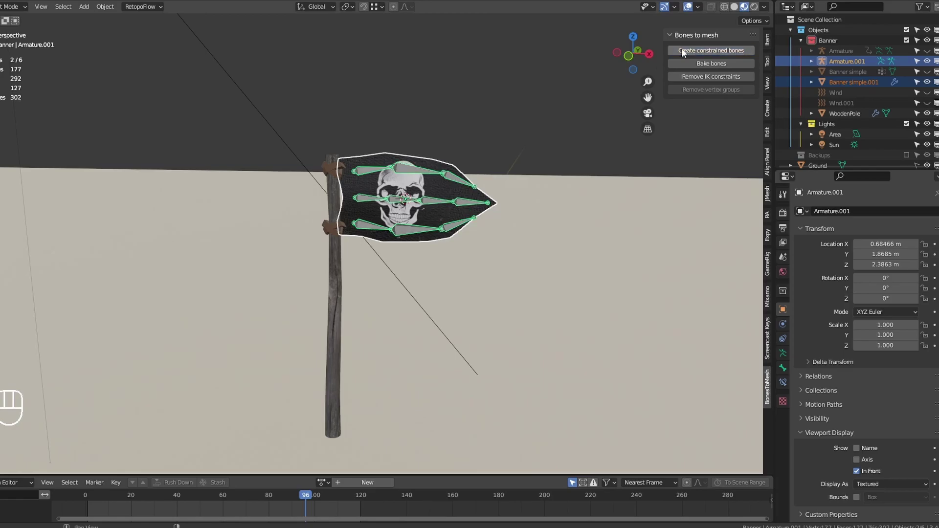
{"action": "key", "text": "space"}
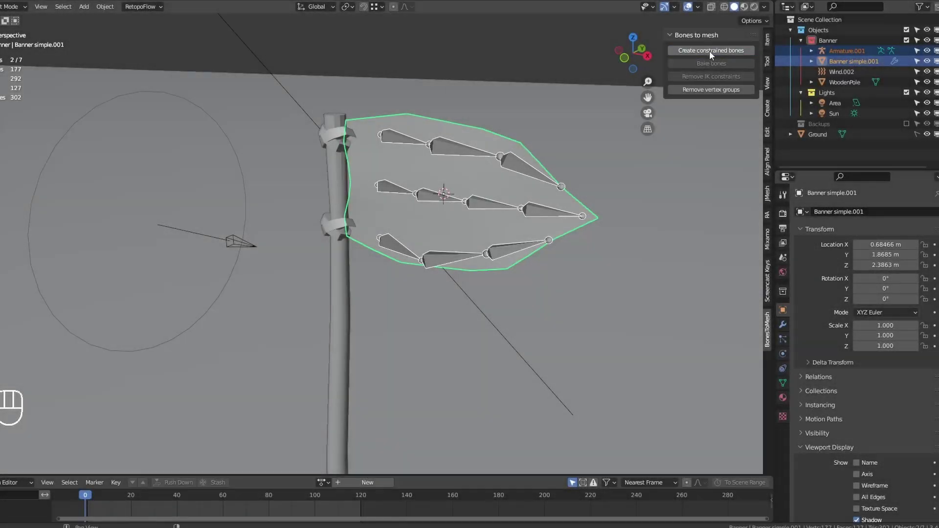
Replay the waving cloth from a new angle, then select the flag and stop at frame 0.
{"action": "middle_click_drag", "start_coordinate": [503, 265], "coordinate": [520, 254]}
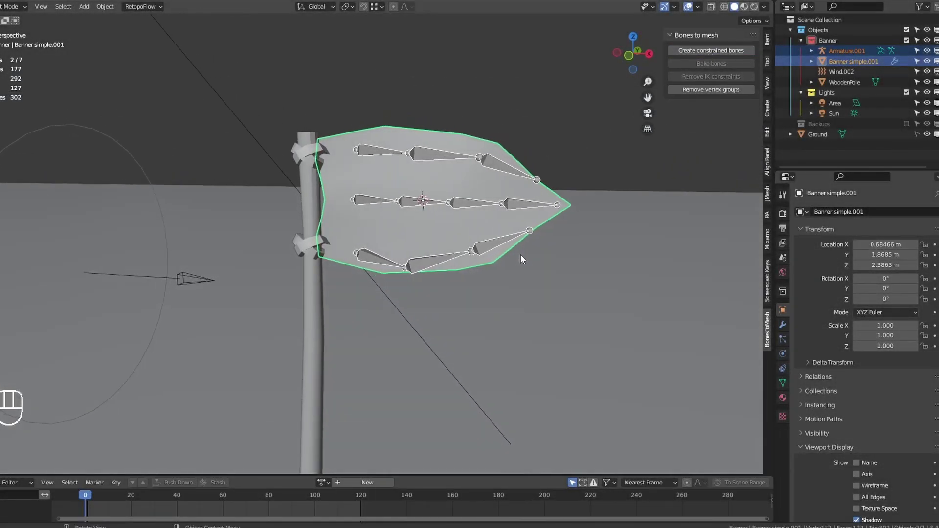
{"action": "key", "text": "space"}
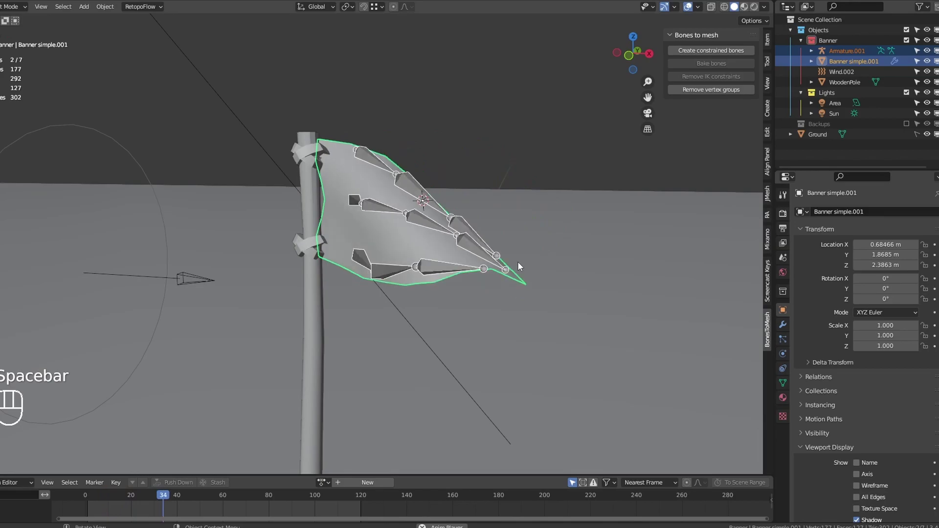
{"action": "left_click", "coordinate": [517, 262]}
{"action": "key", "text": "Escape"}
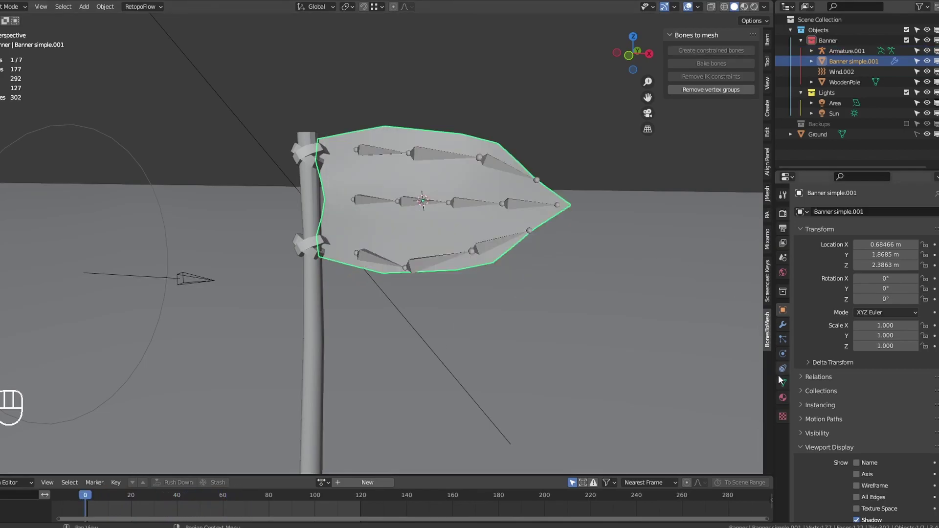
In Weight Paint mode, inspect the flag's Bone.006, Bone.007, Bone.009 and Bone.008 vertex group weights.
{"action": "left_click", "coordinate": [782, 382]}
{"action": "key", "text": "ctrl+Tab"}
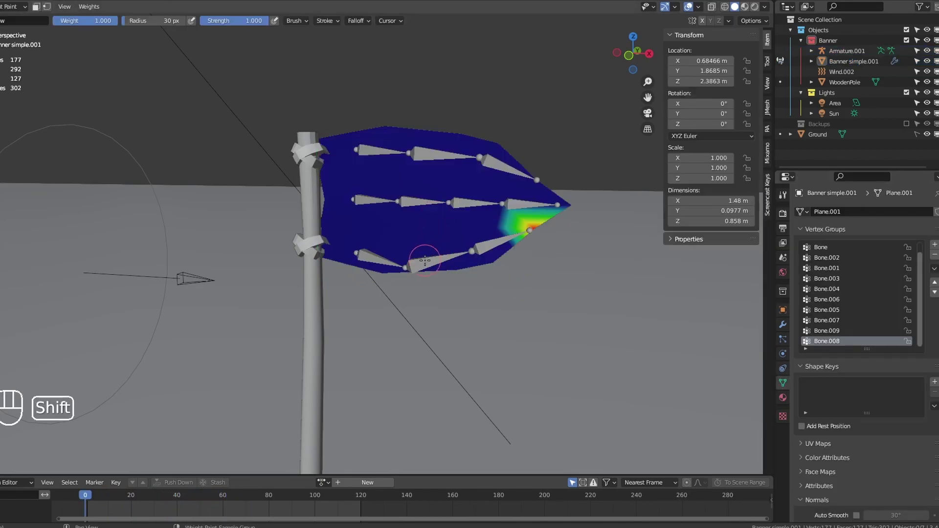
{"action": "left_click", "coordinate": [851, 299]}
{"action": "left_click", "coordinate": [841, 320]}
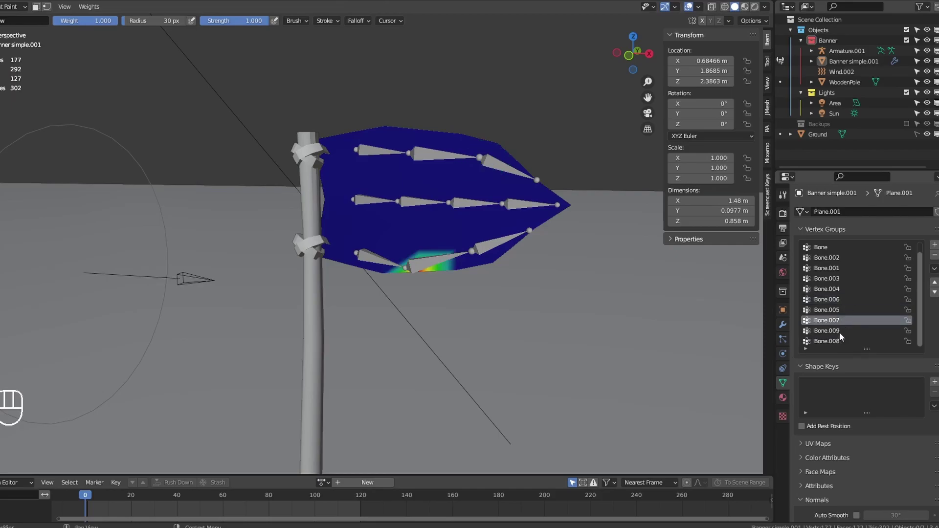
{"action": "left_click_drag", "start_coordinate": [421, 256], "coordinate": [422, 248]}
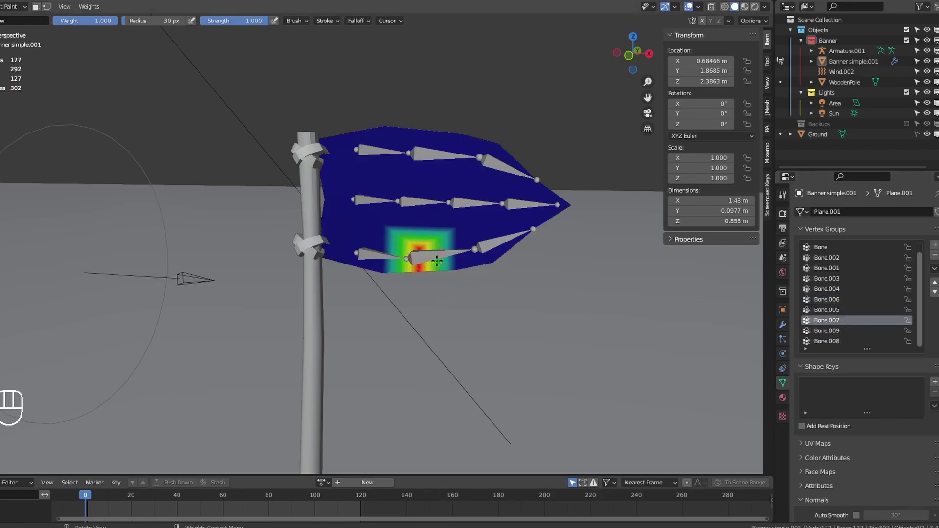
{"action": "left_click", "coordinate": [838, 333]}
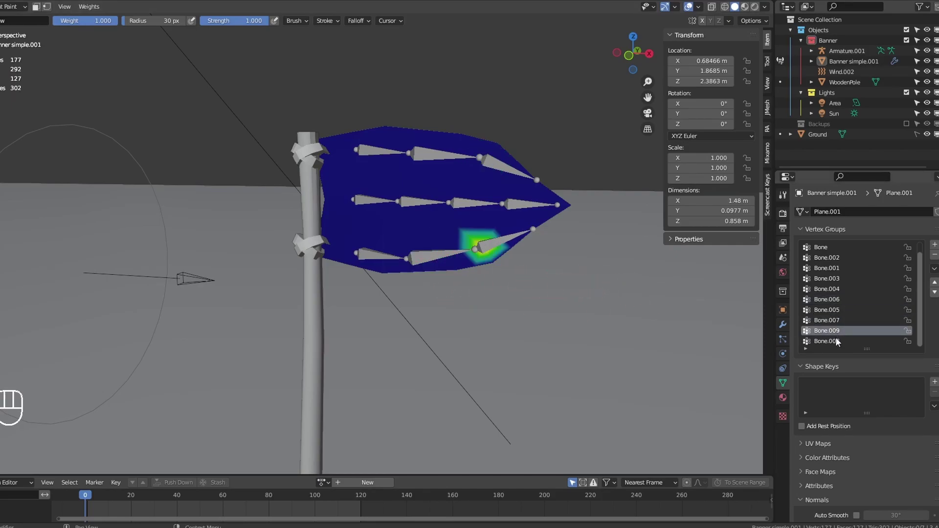
{"action": "left_click", "coordinate": [837, 341]}
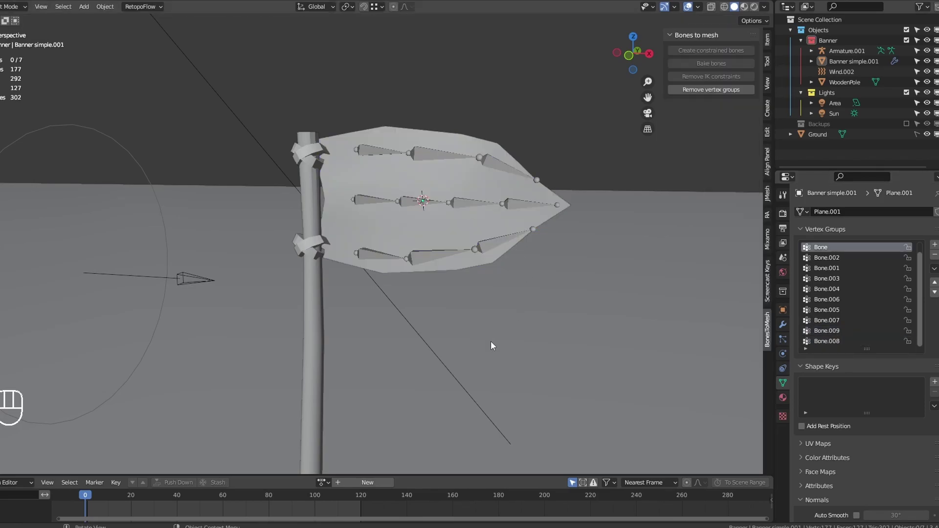
Bake Armature.001's bones to keyframes over frames 1–120 with Frame Step 2, then play it back.
{"action": "key", "text": "space"}
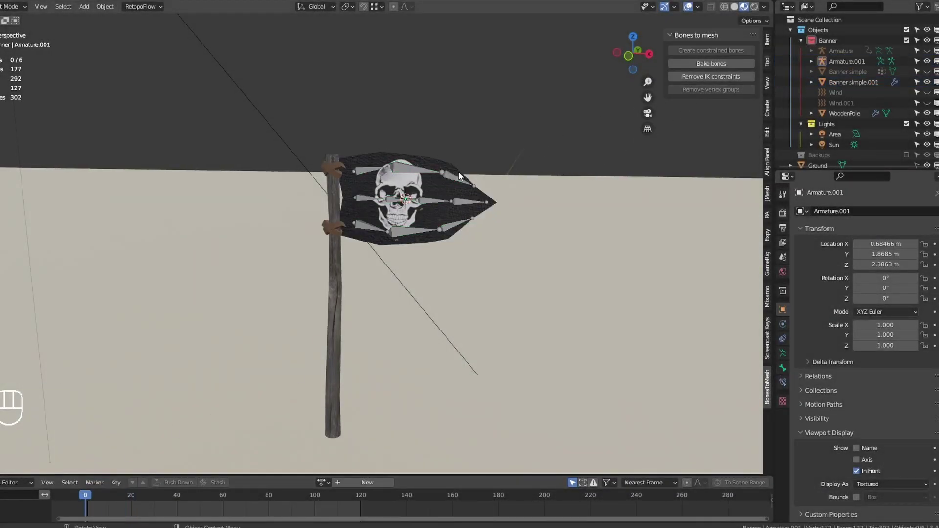
{"action": "left_click", "coordinate": [403, 168]}
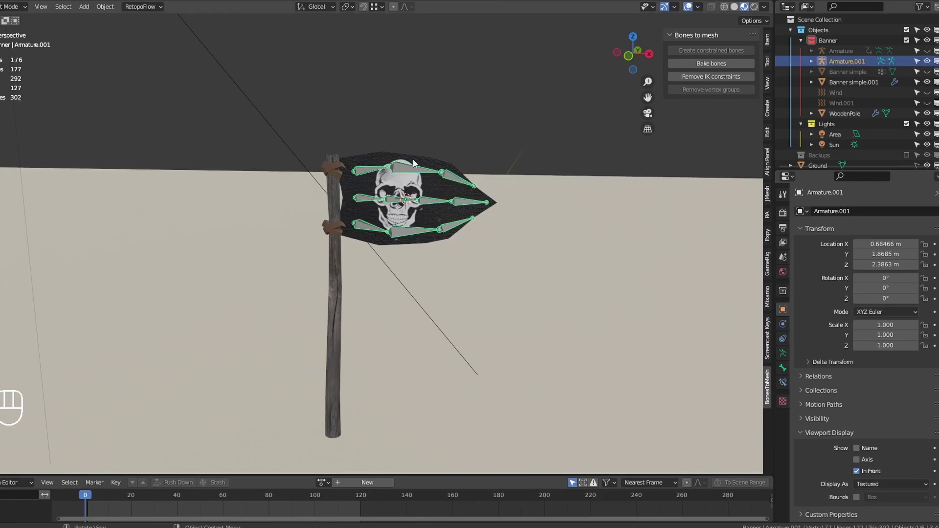
{"action": "left_click", "coordinate": [693, 63]}
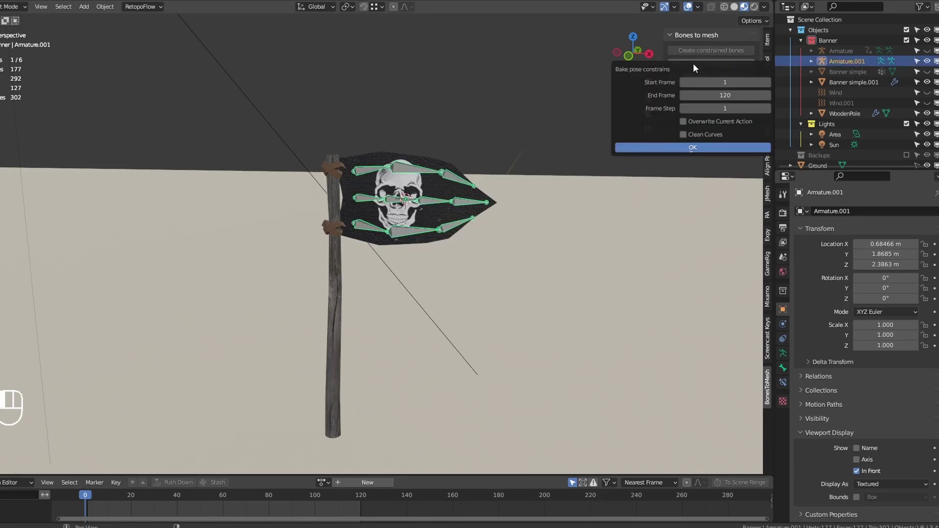
{"action": "left_click", "coordinate": [767, 108]}
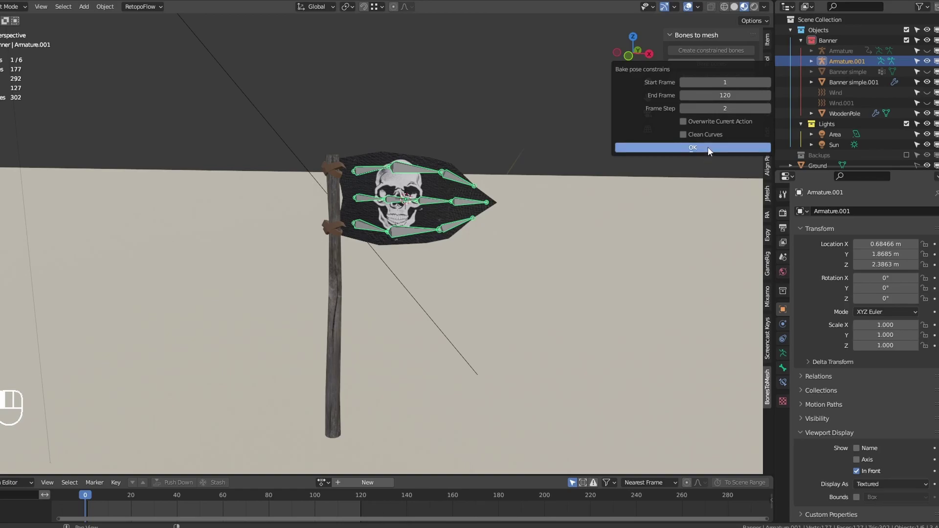
{"action": "left_click", "coordinate": [708, 147]}
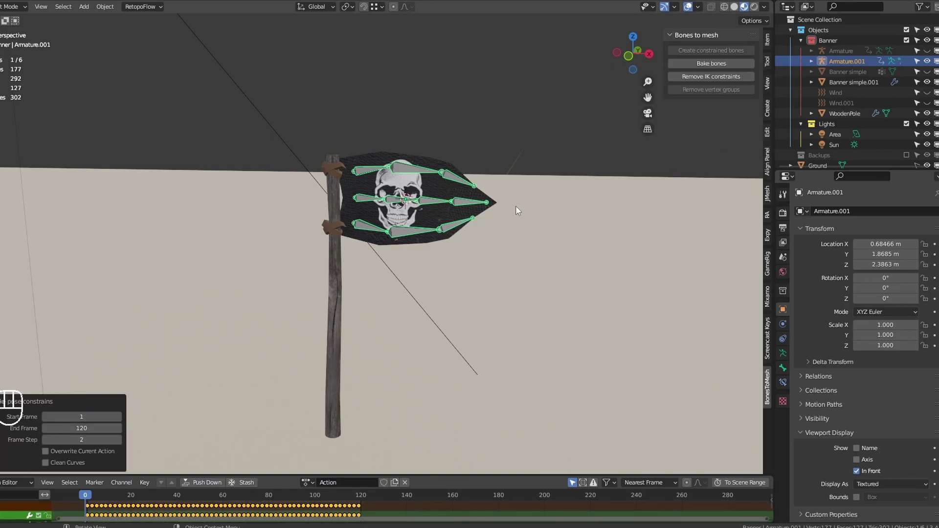
{"action": "key", "text": "space"}
{"action": "key", "text": "space"}
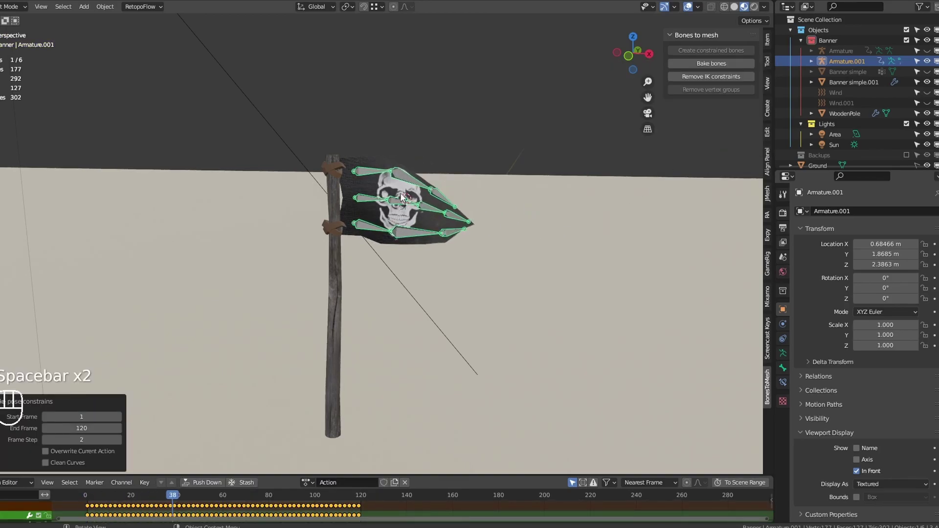
Delete the Cloth physics from Banner simple.001 and play the animation.
{"action": "left_click", "coordinate": [402, 197]}
{"action": "left_click", "coordinate": [783, 353]}
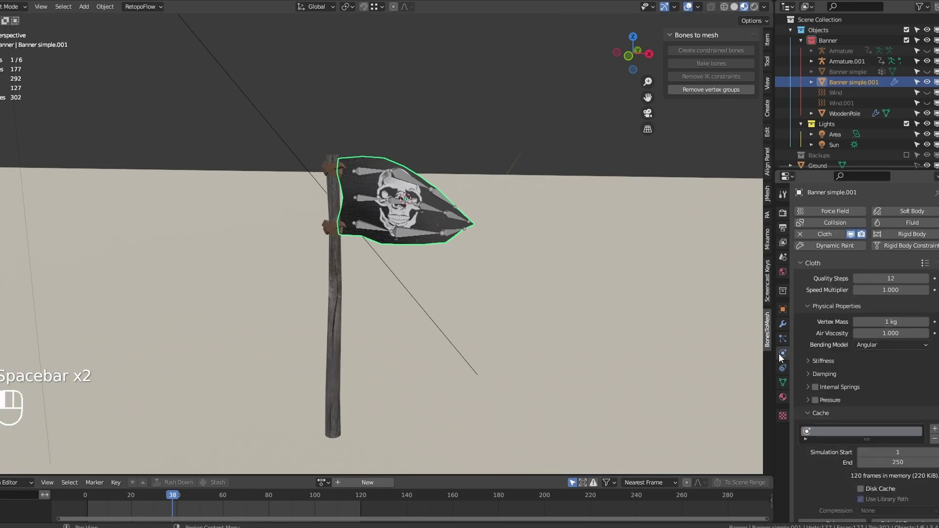
{"action": "left_click", "coordinate": [800, 237]}
{"action": "key", "text": "space"}
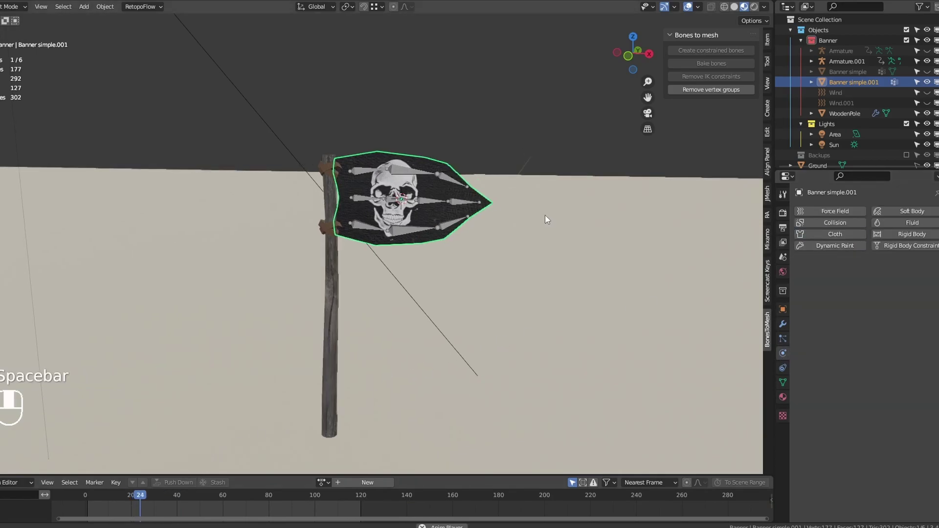
Select the armature and frame the view on it with Numpad period.
{"action": "middle_click_drag", "start_coordinate": [545, 215], "coordinate": [506, 221]}
{"action": "left_click", "coordinate": [327, 223]}
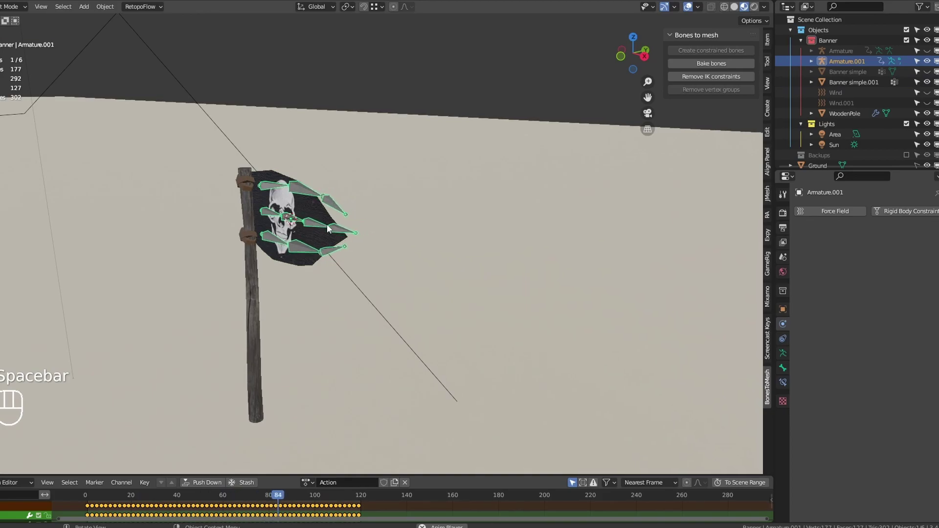
{"action": "key", "text": "KP_Decimal"}
{"action": "middle_click_drag", "start_coordinate": [333, 244], "coordinate": [444, 244]}
Parent the flag mesh to Armature.001 With Automatic Weights and play the animation to check.
{"action": "key", "text": "space"}
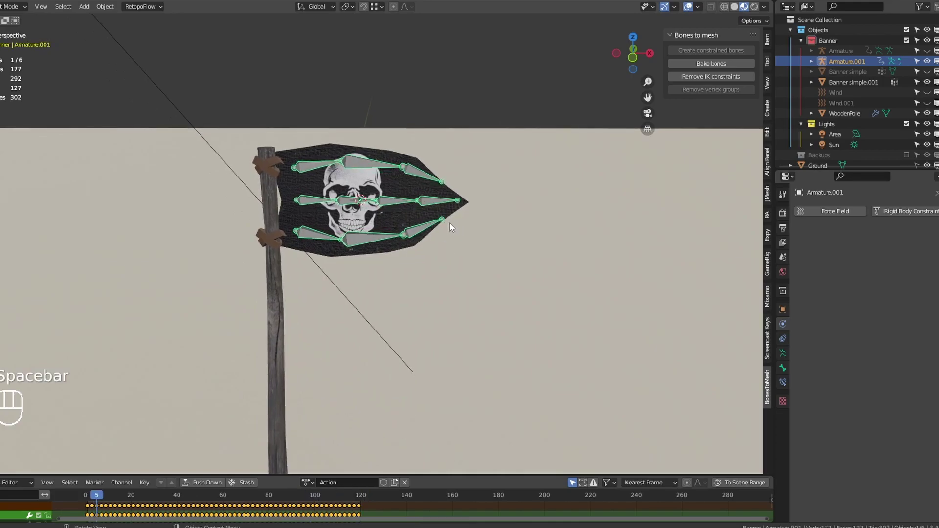
{"action": "left_click", "coordinate": [367, 182]}
{"action": "left_click", "coordinate": [360, 166], "text": "shift"}
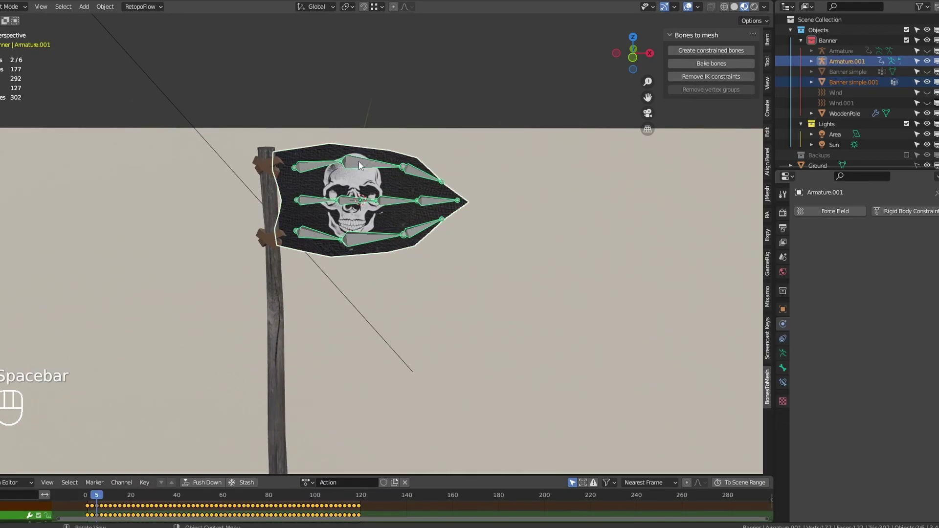
{"action": "key", "text": "ctrl+p"}
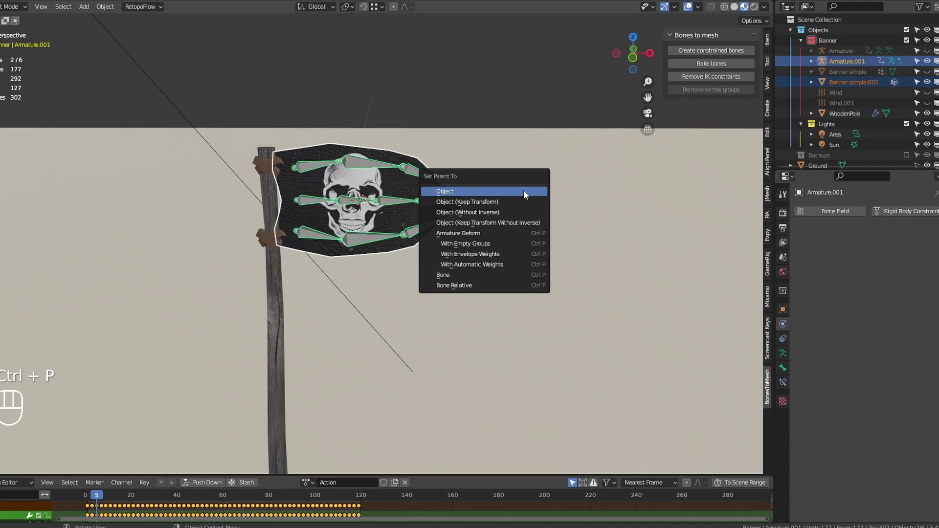
{"action": "left_click", "coordinate": [508, 264]}
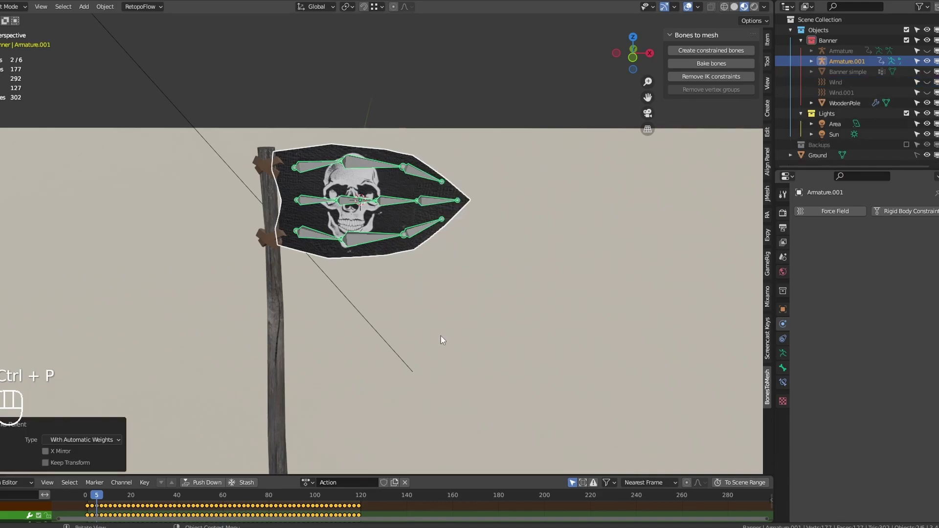
{"action": "key", "text": "space"}
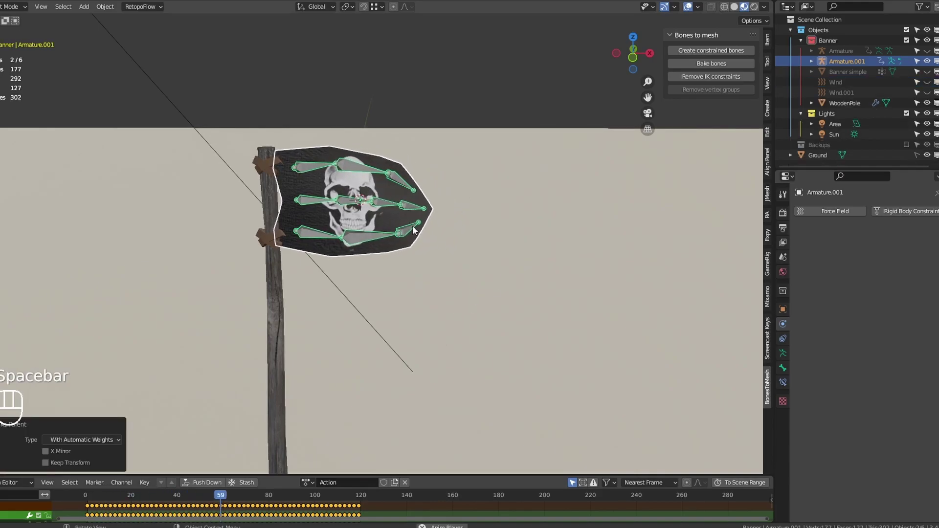
Toggle Armature.001's Viewport Display In Front option off, then back on.
{"action": "left_click", "coordinate": [782, 309]}
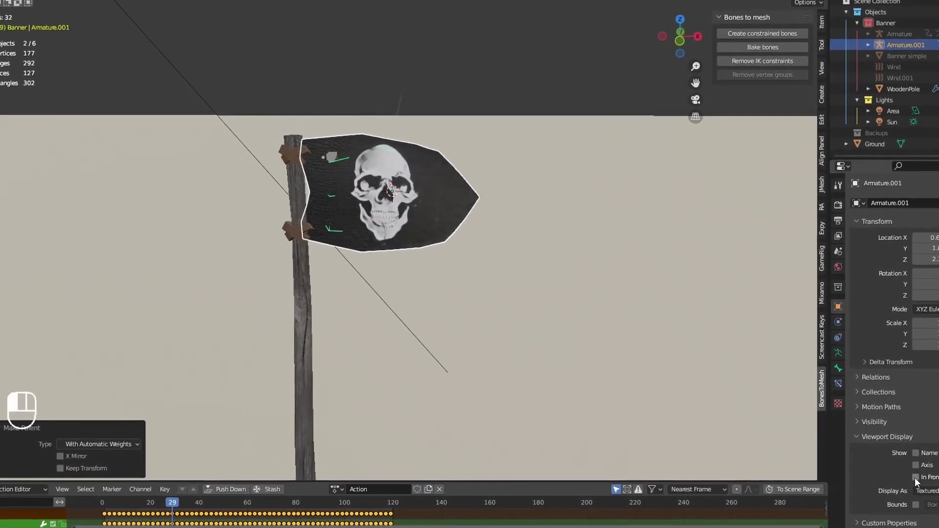
{"action": "left_click", "coordinate": [915, 477]}
{"action": "mouse_move", "coordinate": [571, 297]}
{"action": "middle_mouse_down"}
{"action": "mouse_move", "coordinate": [509, 257]}
{"action": "mouse_move", "coordinate": [368, 257]}
{"action": "mouse_move", "coordinate": [542, 258]}
{"action": "middle_mouse_up"}
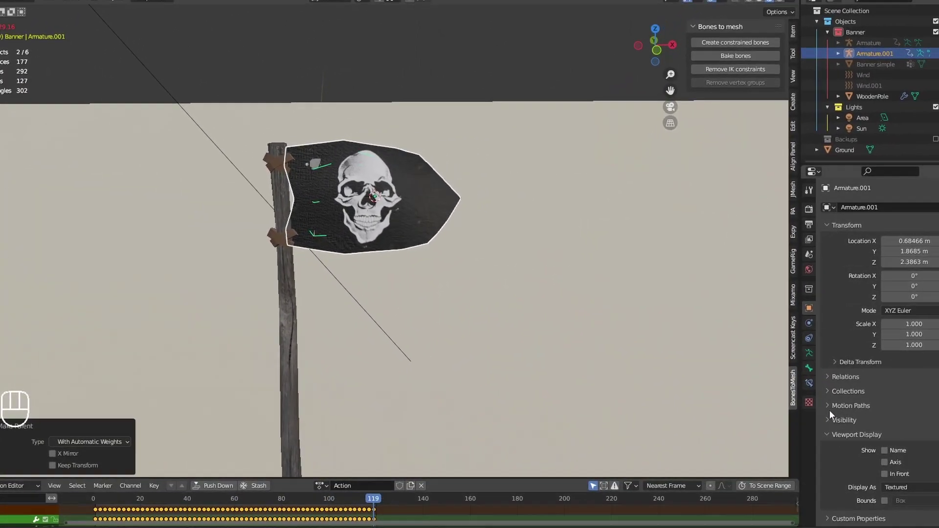
{"action": "left_click", "coordinate": [871, 471]}
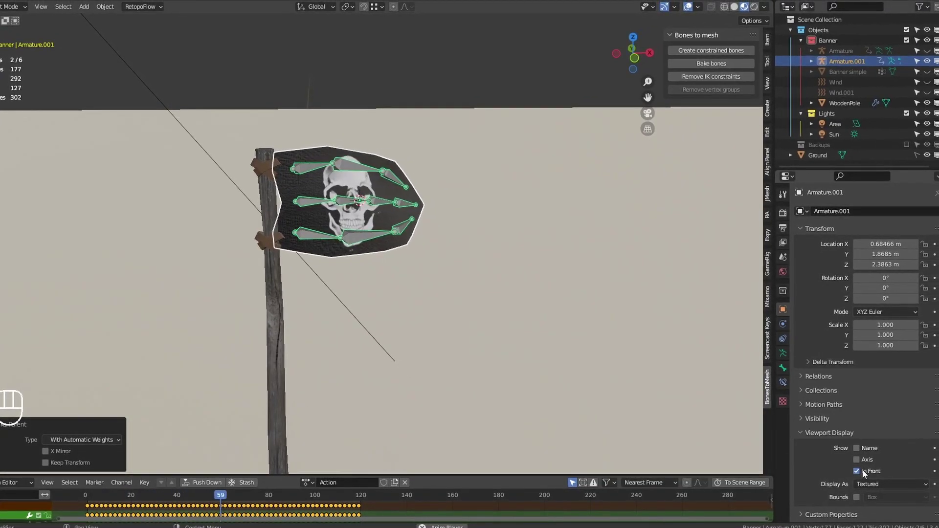